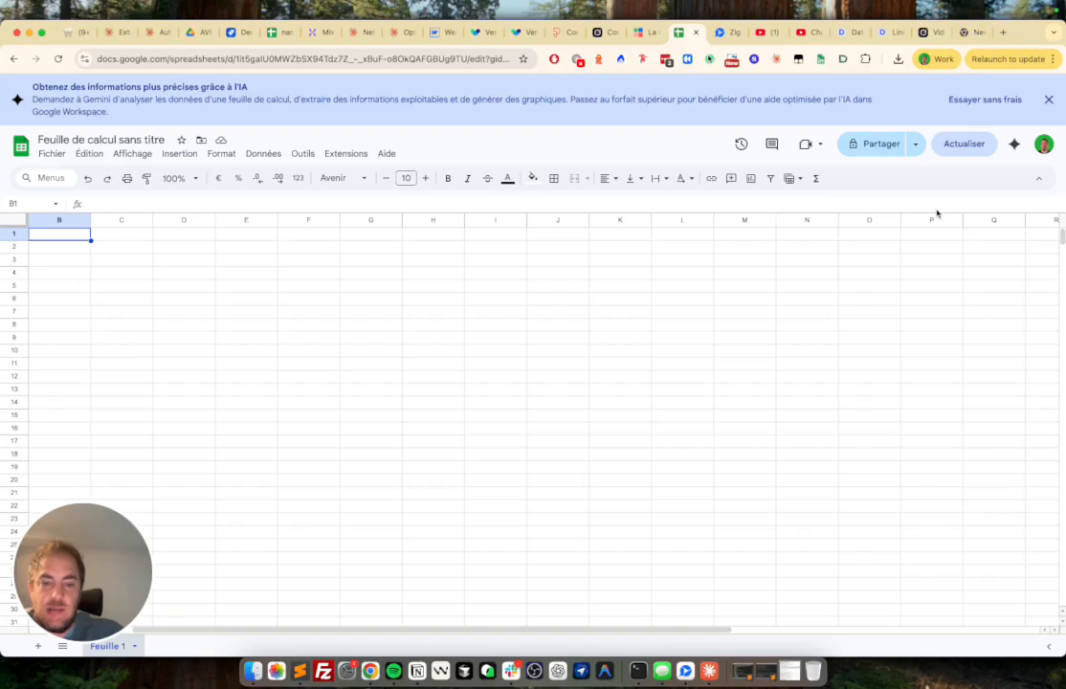
- Look up the Derrick add-on's Marketplace listing in a new browser tab, then return to the spreadsheet
left_click(813, 324)
key("super+t")
type("der")
key("Return")
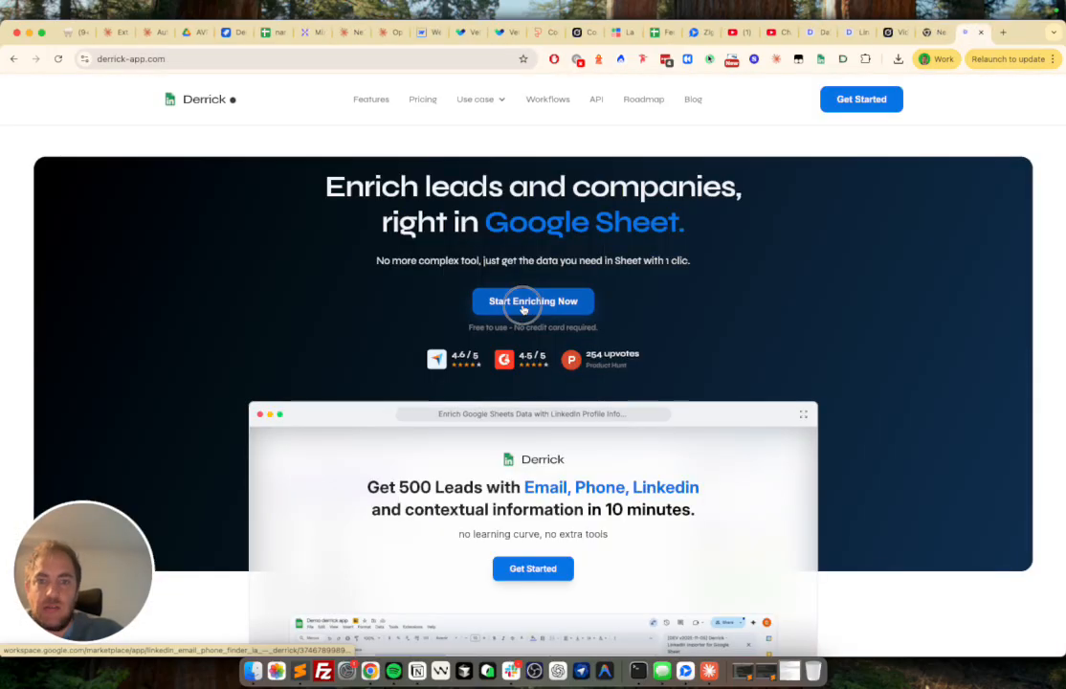
left_click(526, 305)
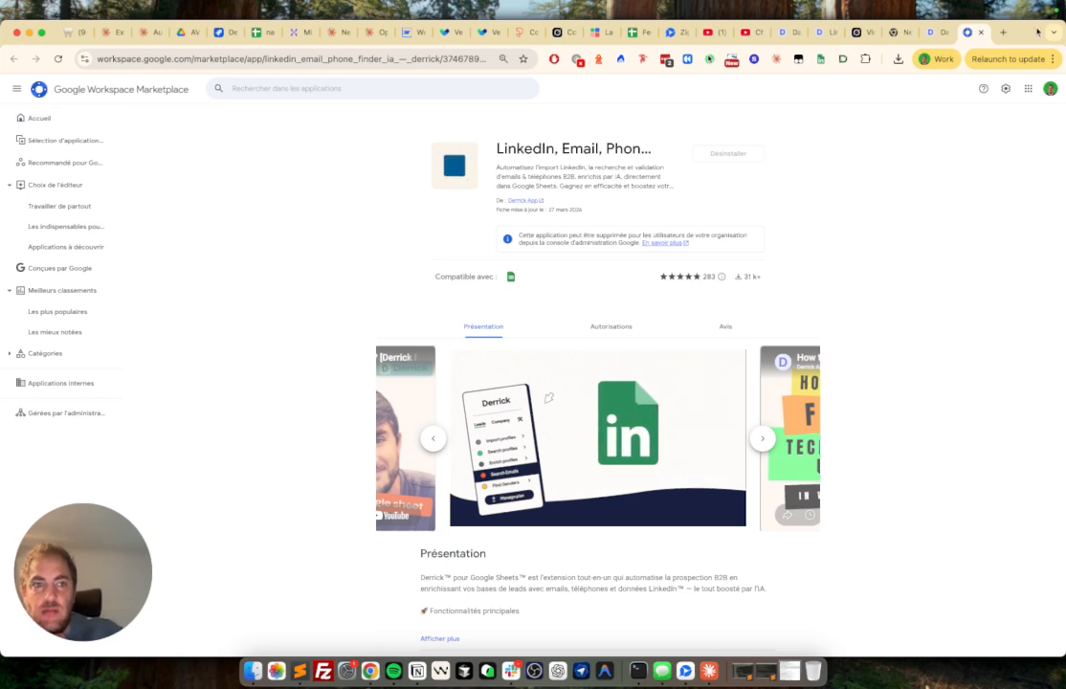
left_click(983, 32)
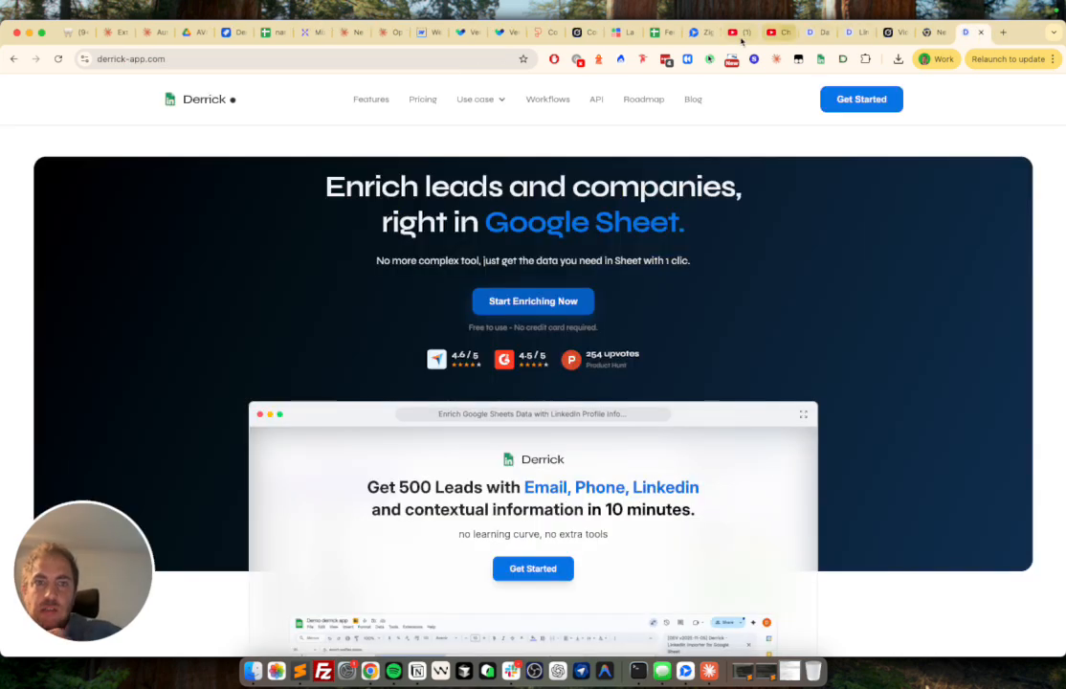
left_click(659, 33)
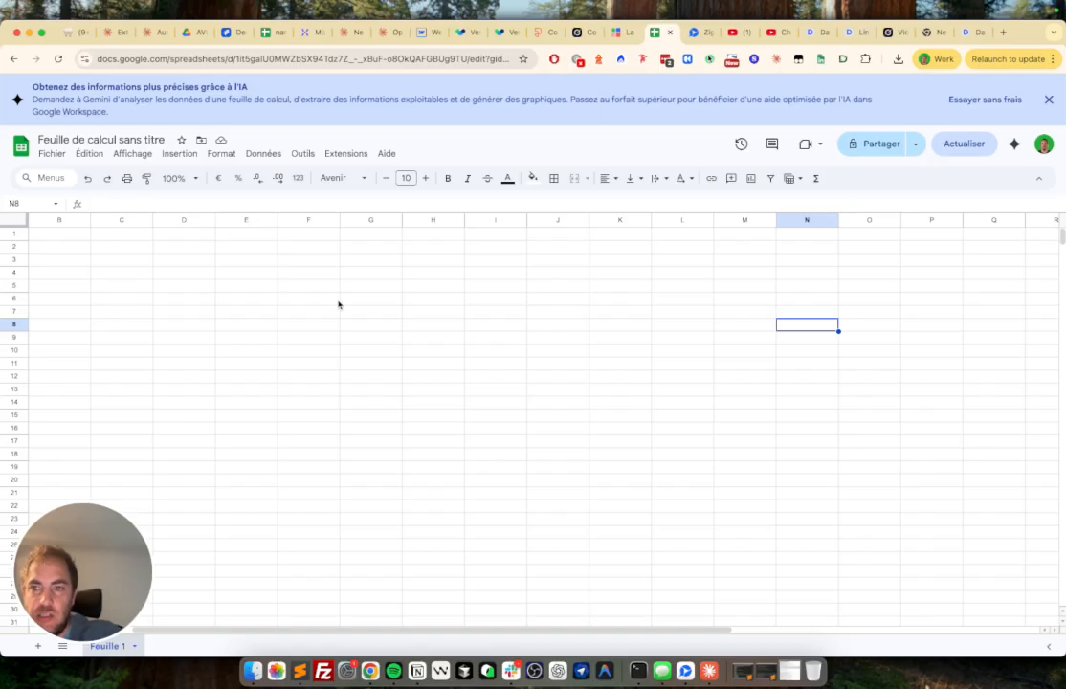
- Launch the Derrick sidebar from the Extensions menu and move the spreadsheet tab to the end
left_click(350, 154)
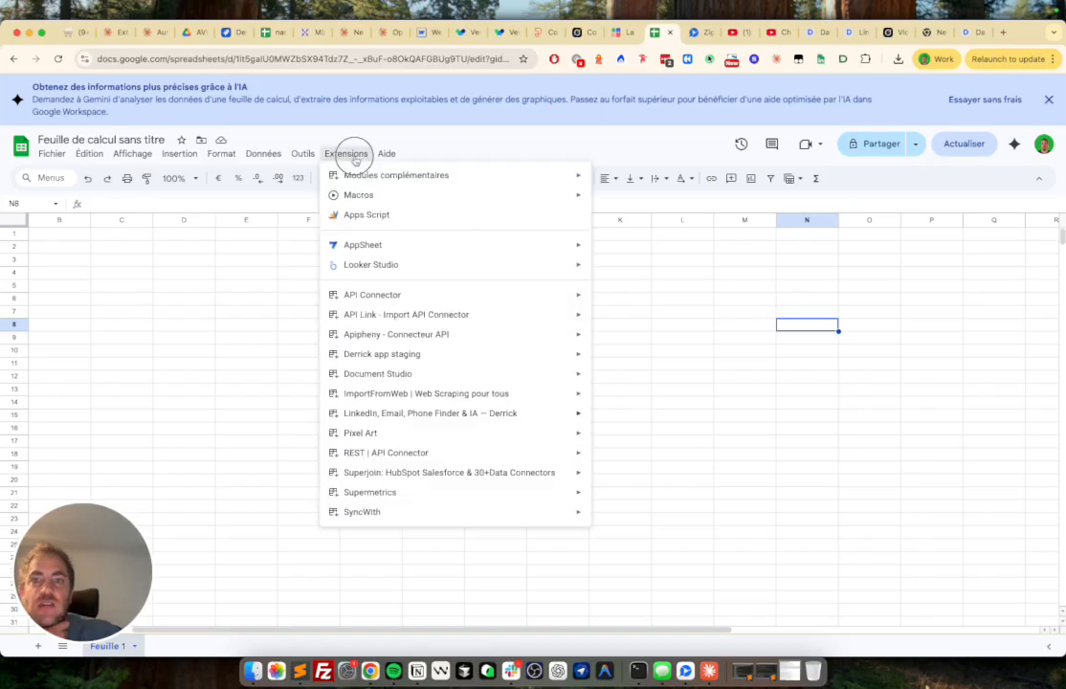
mouse_move(378, 413)
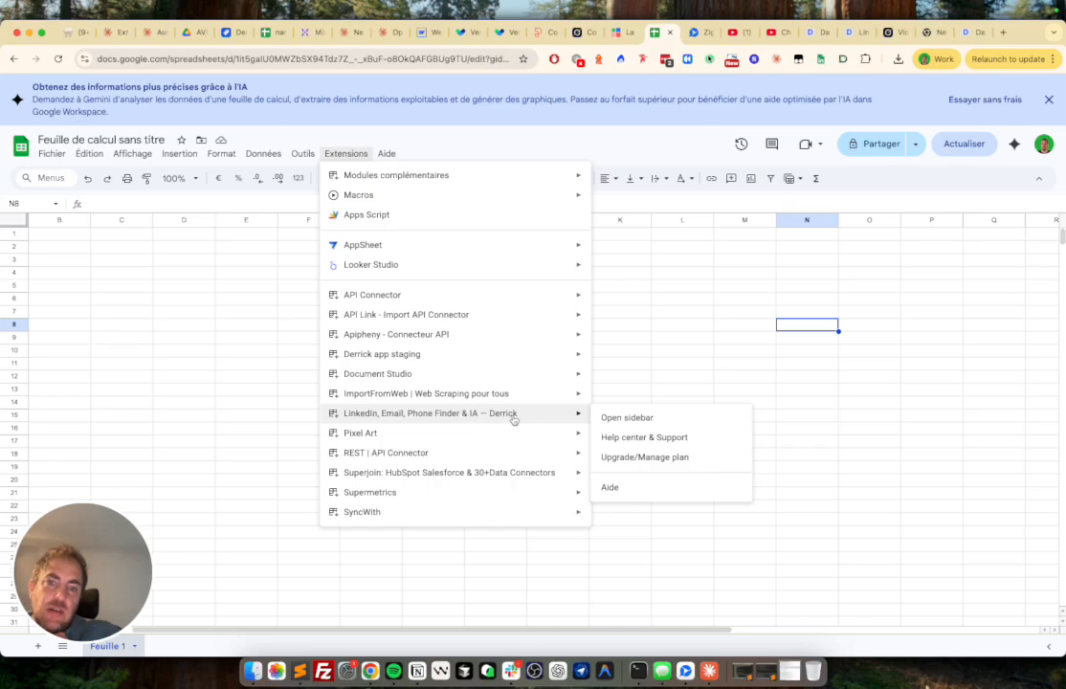
left_click(638, 421)
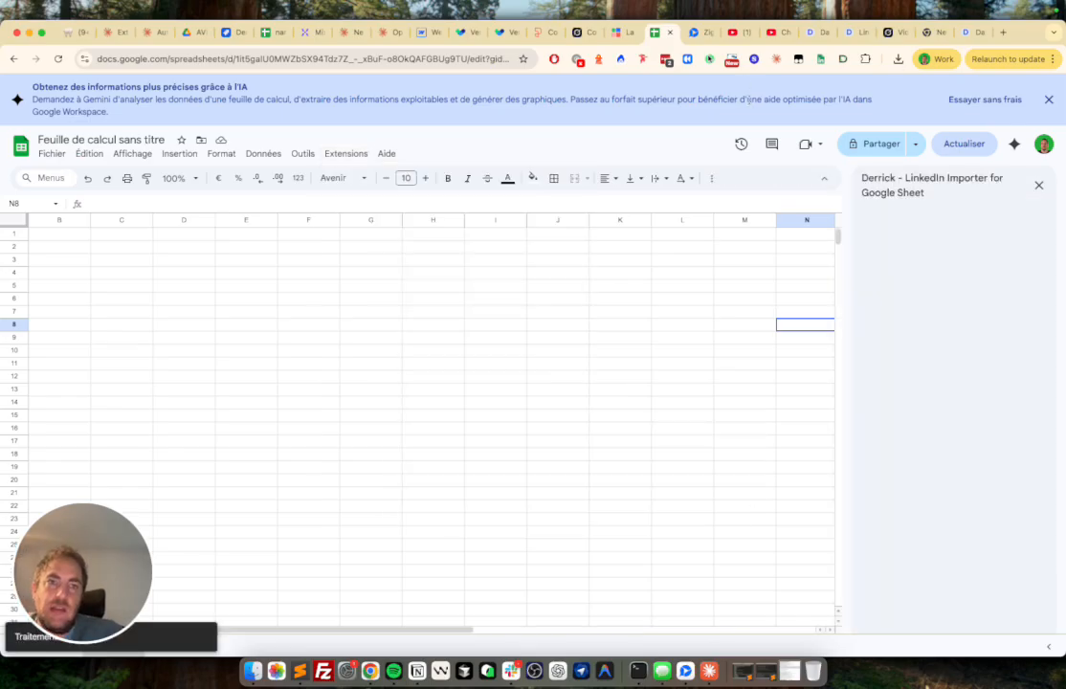
left_click_drag(655, 36, 965, 33)
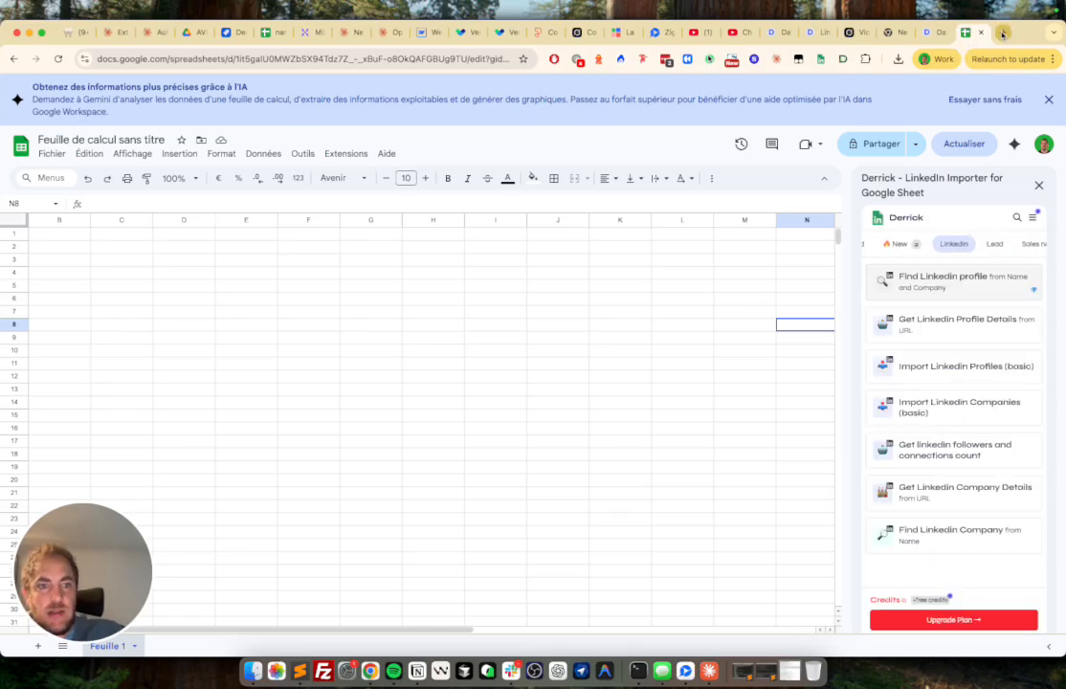
- Show all Derrick tools and open the Enrichissement SIRET/SIREN tool
left_click(1017, 218)
type("s")
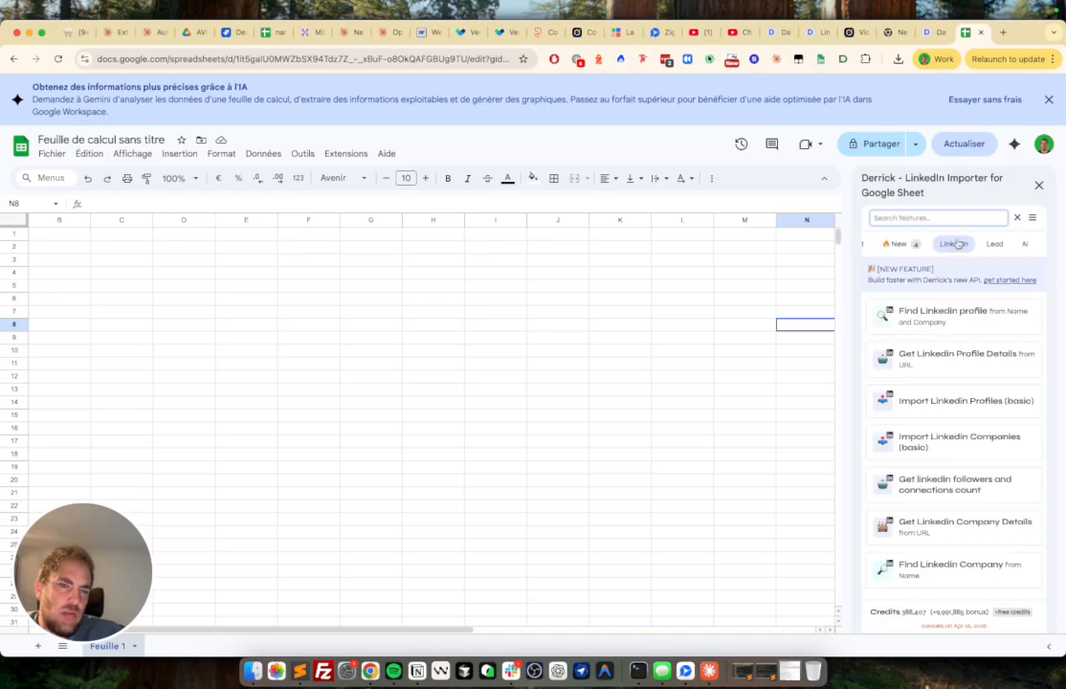
key("BackSpace")
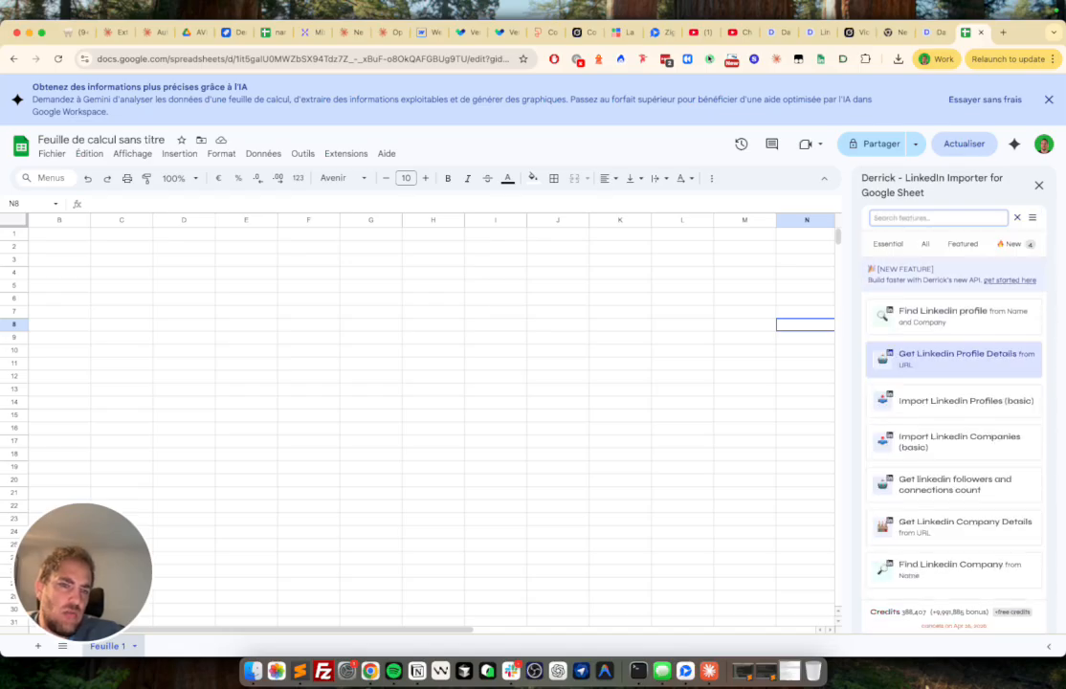
scroll(978, 250, "left", 3)
left_click(924, 245)
scroll(969, 338, "down", 2)
scroll(969, 339, "down", 10)
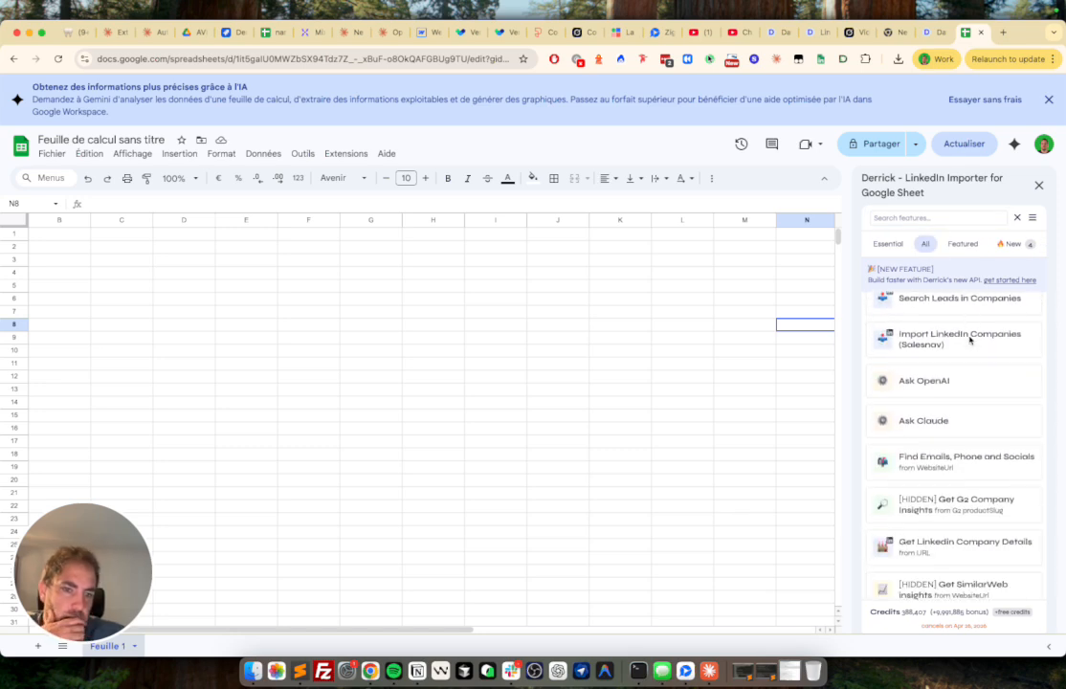
scroll(969, 339, "down", 1)
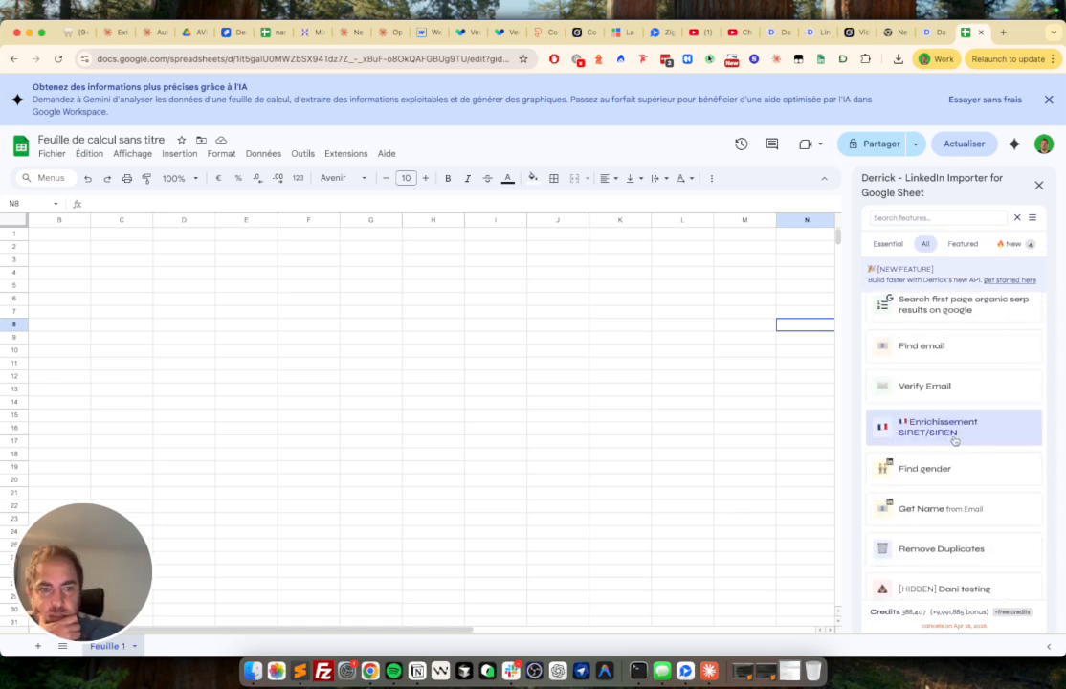
left_click(961, 430)
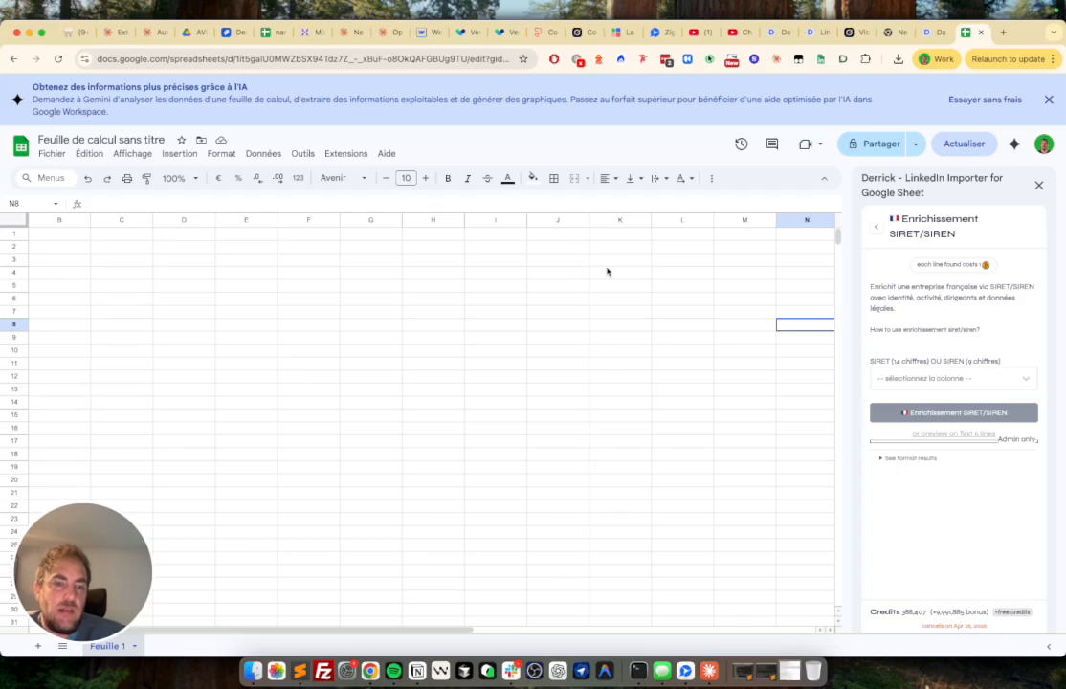
- Enter the header SIRET in cell B1
left_click(43, 234)
type("SIRET")
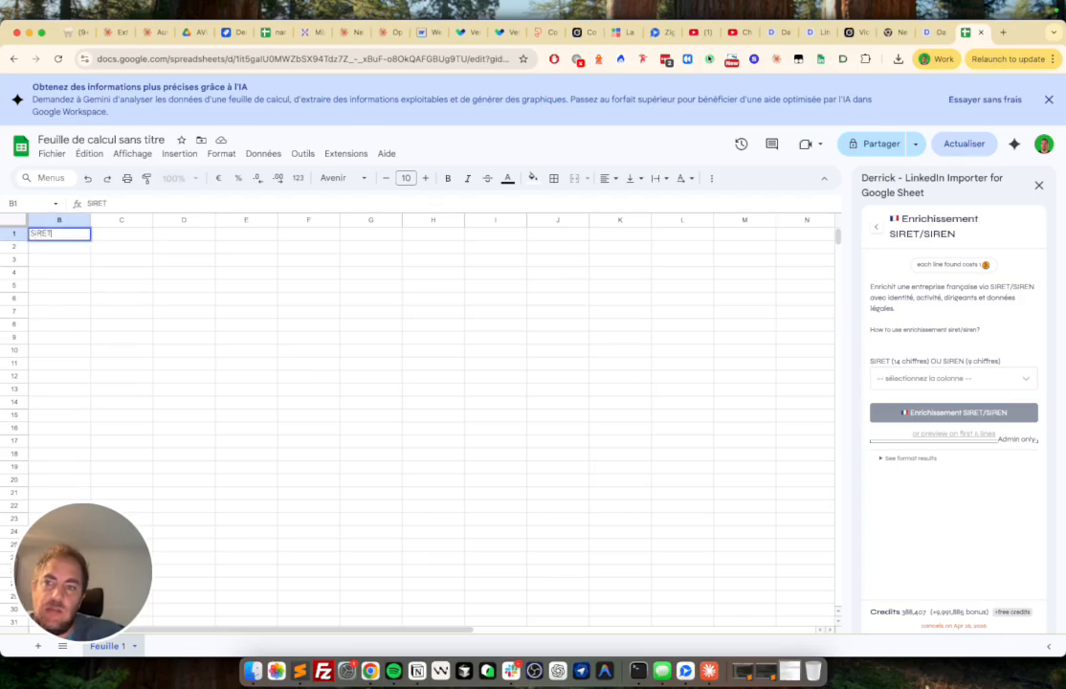
key("Return")
key("super+t")
type("pap")
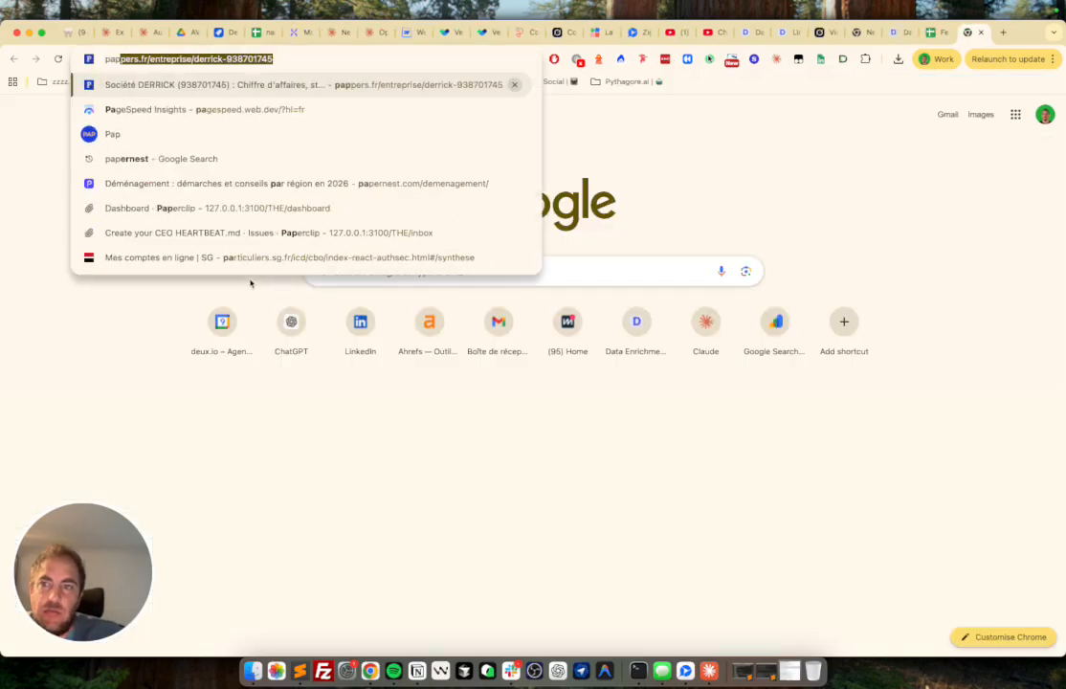
key("Return")
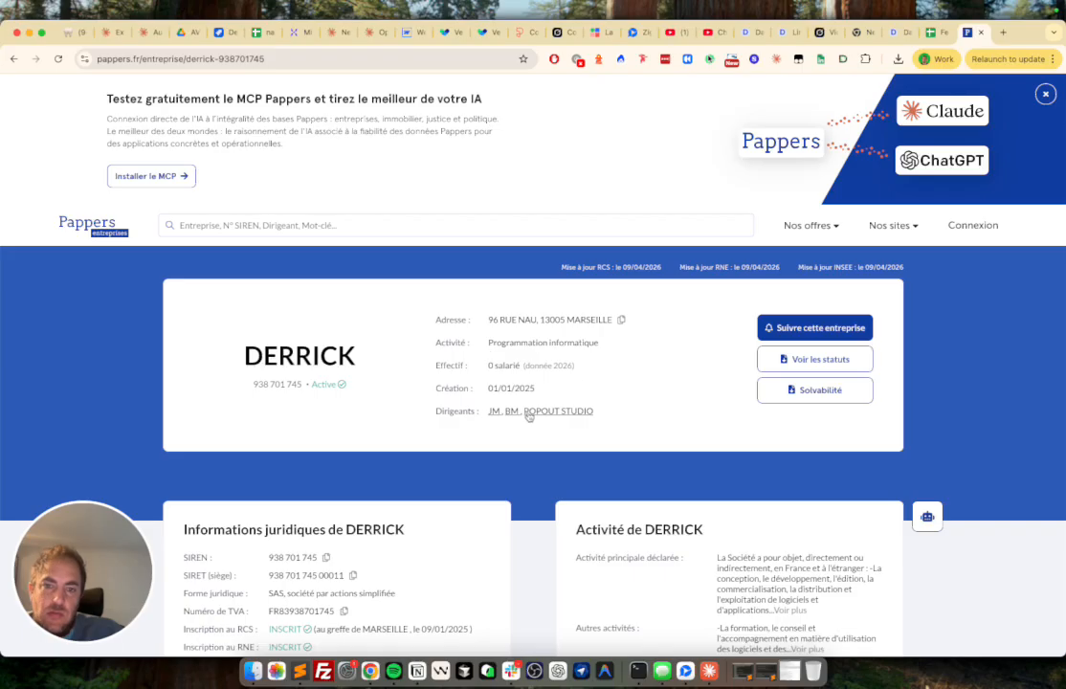
scroll(528, 414, "down", 2)
left_click(327, 446)
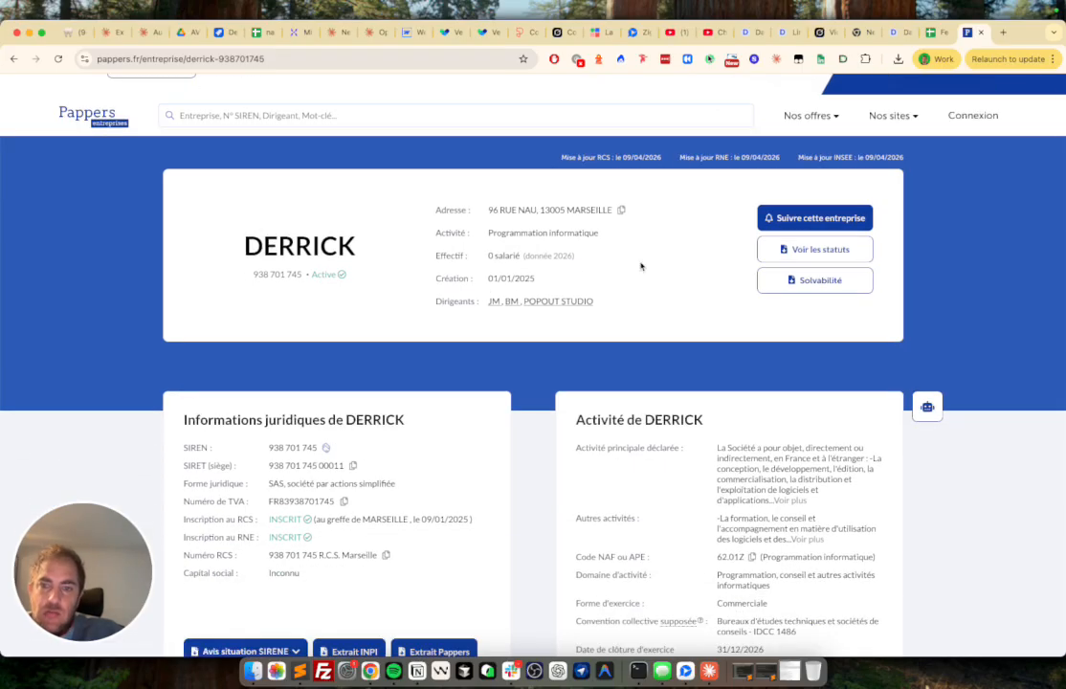
left_click(933, 31)
key("super+v")
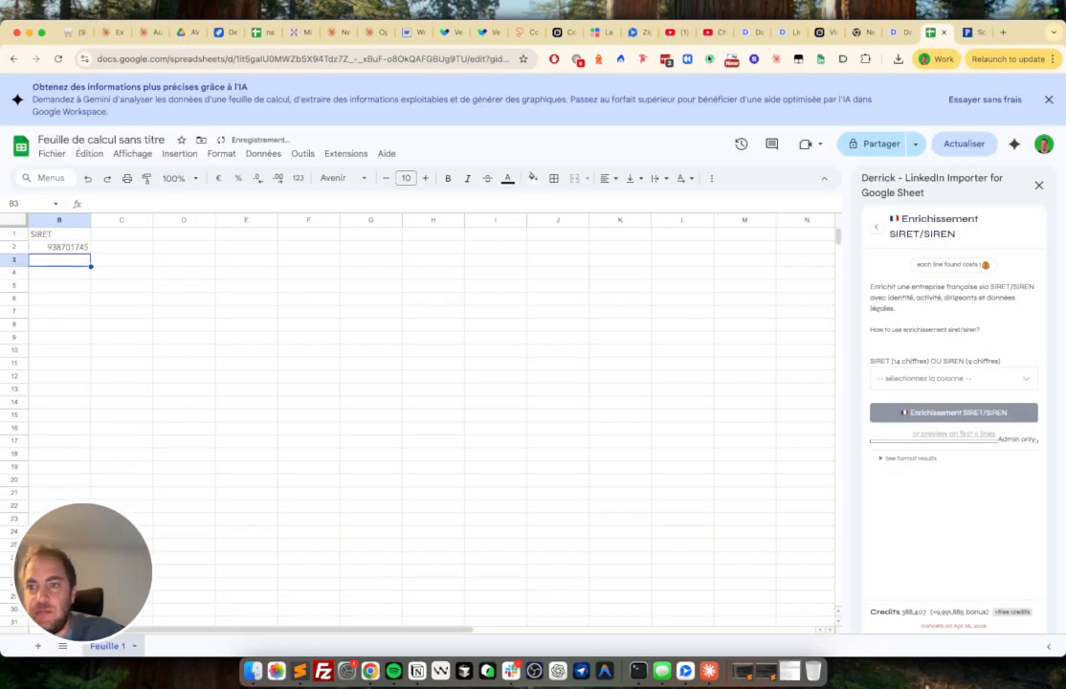
left_click(971, 33)
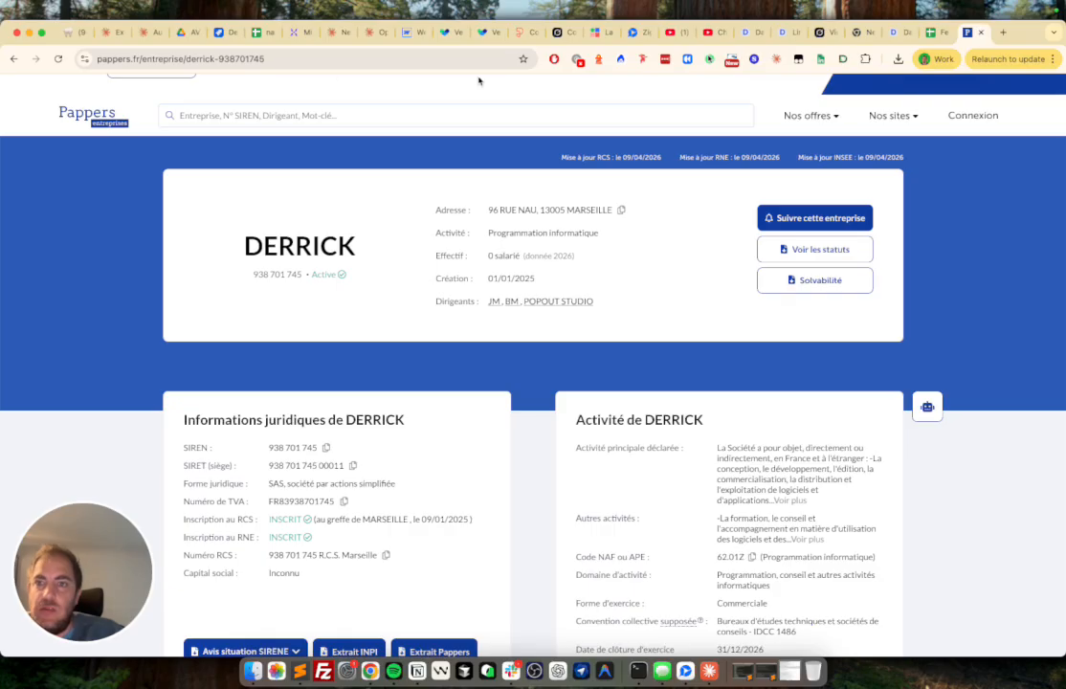
left_click(296, 115)
type("alan")
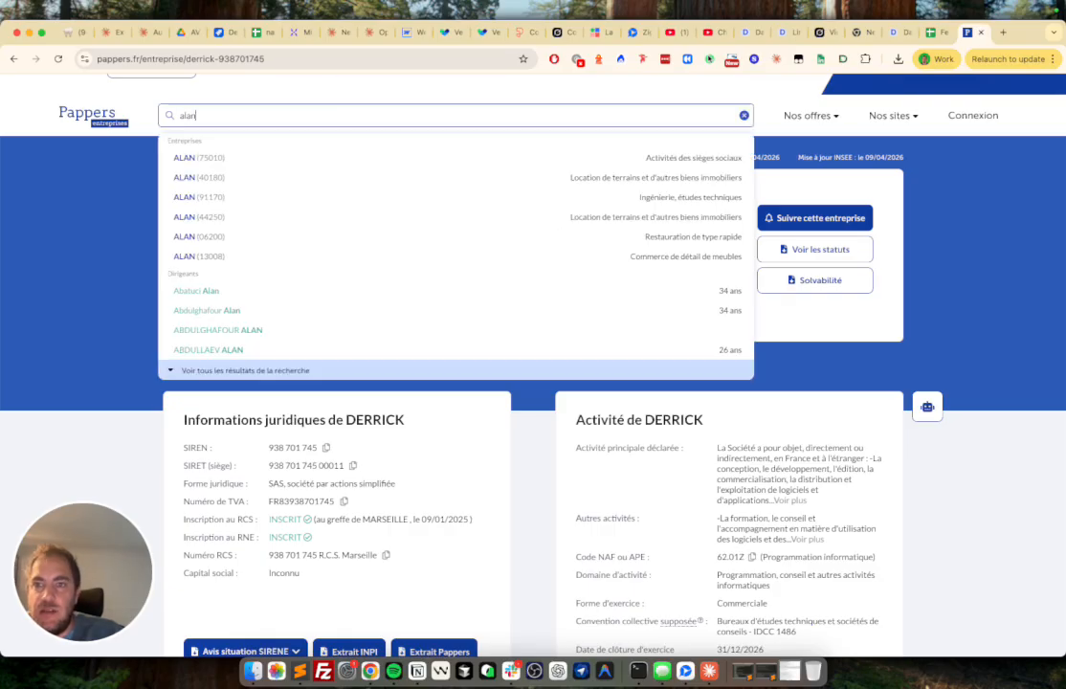
left_click(280, 168)
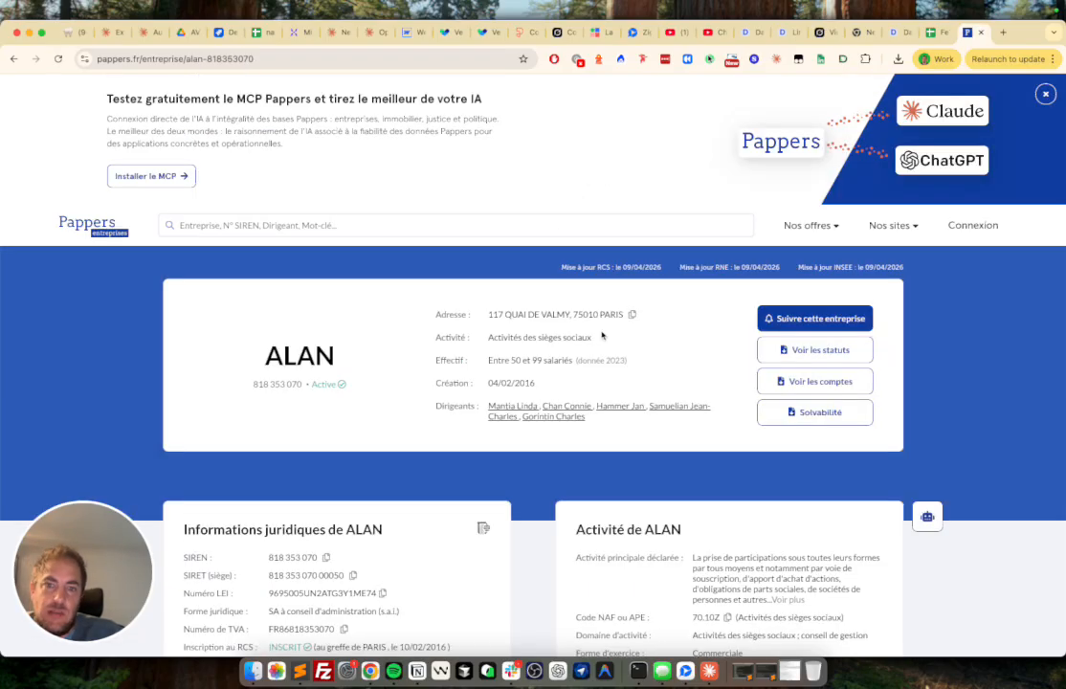
scroll(431, 452, "down", 3)
left_click(931, 34)
key("Down")
key("super+v")
- Search Pappers for 'compta' and open the COMPTA & ENTREPRENDRE company page
left_click(974, 33)
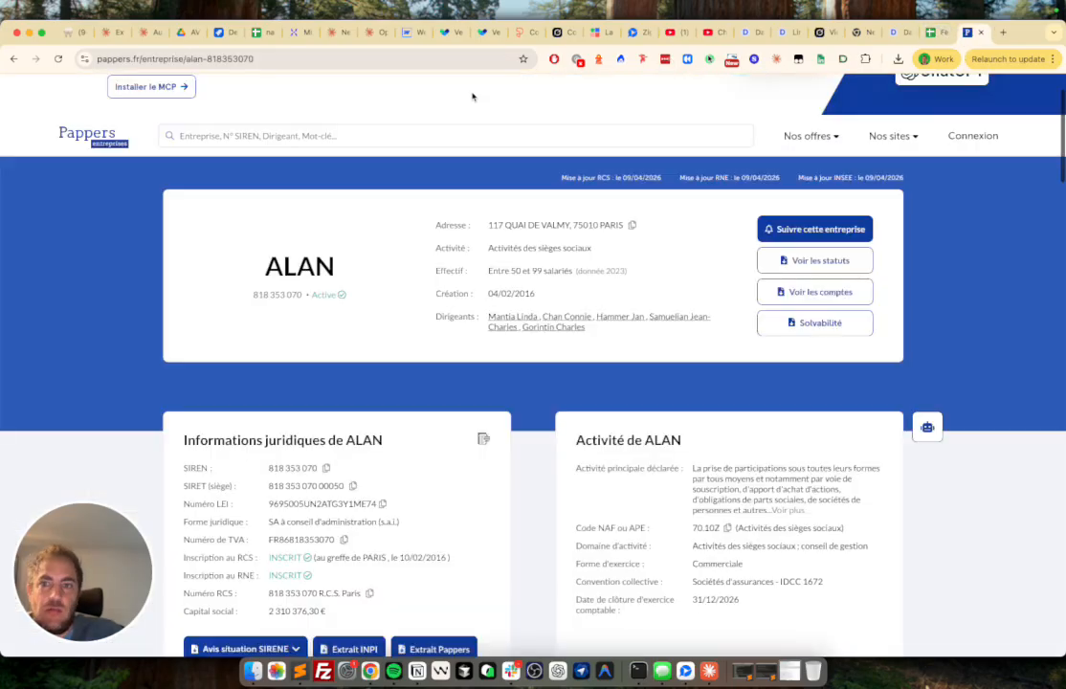
left_click(339, 135)
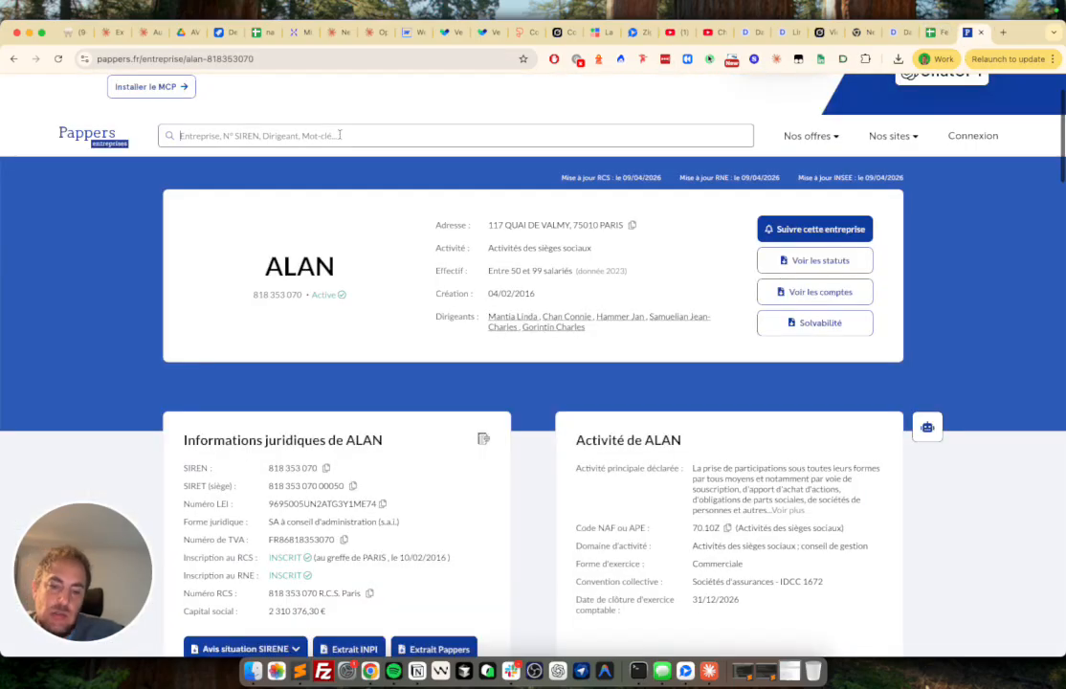
type("compta")
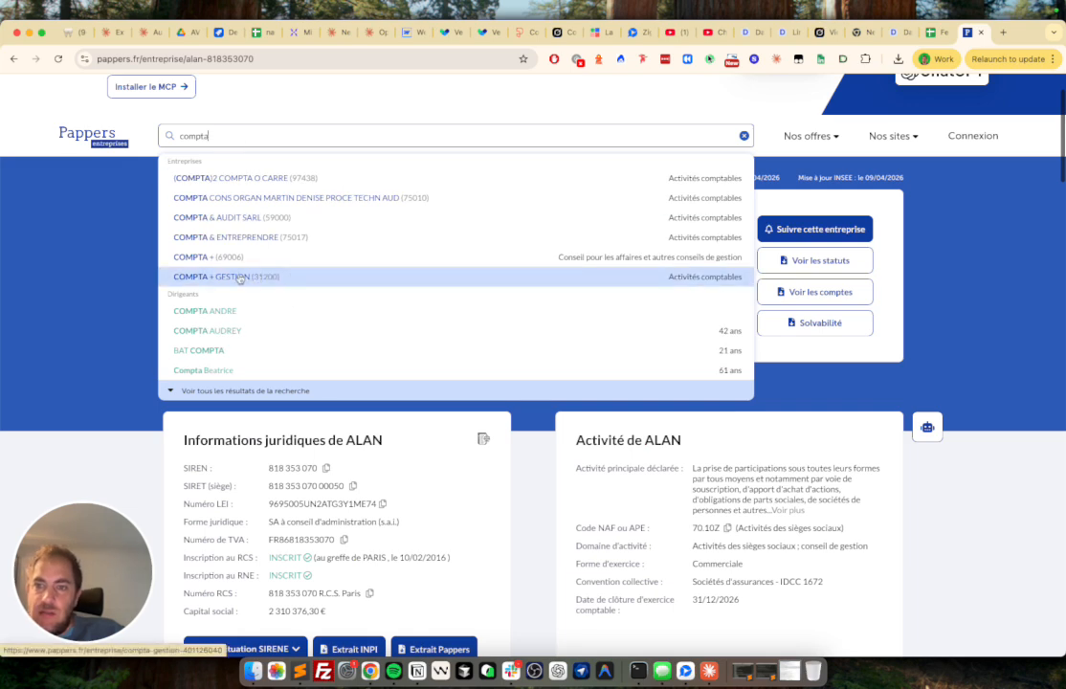
left_click(230, 237)
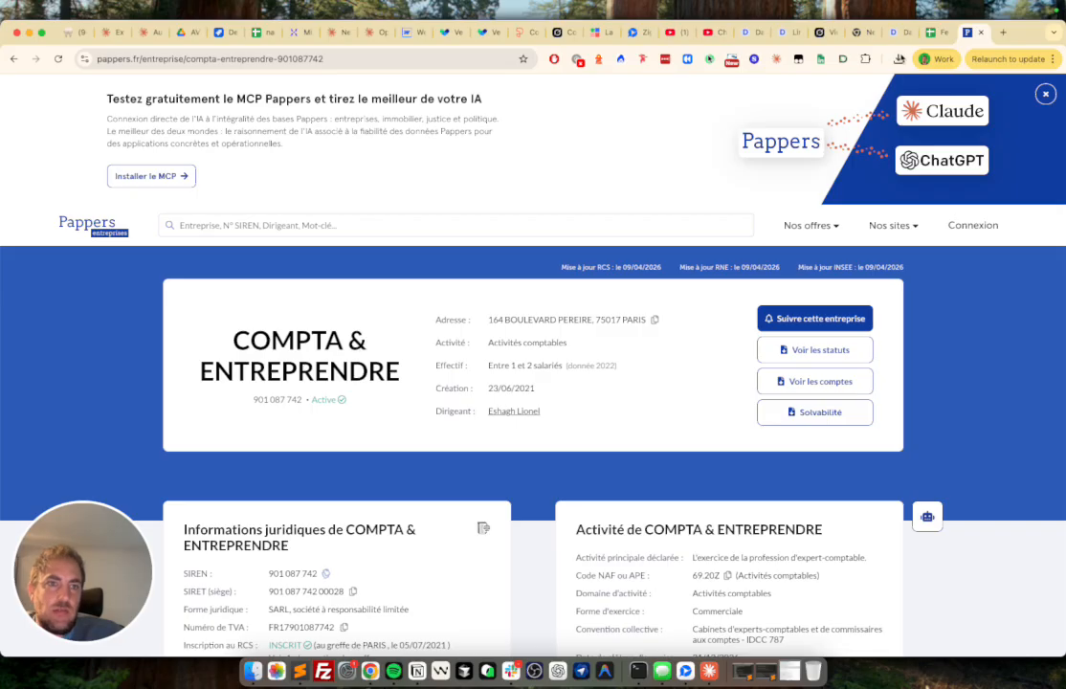
left_click(930, 33)
key("Down")
key("super+v")
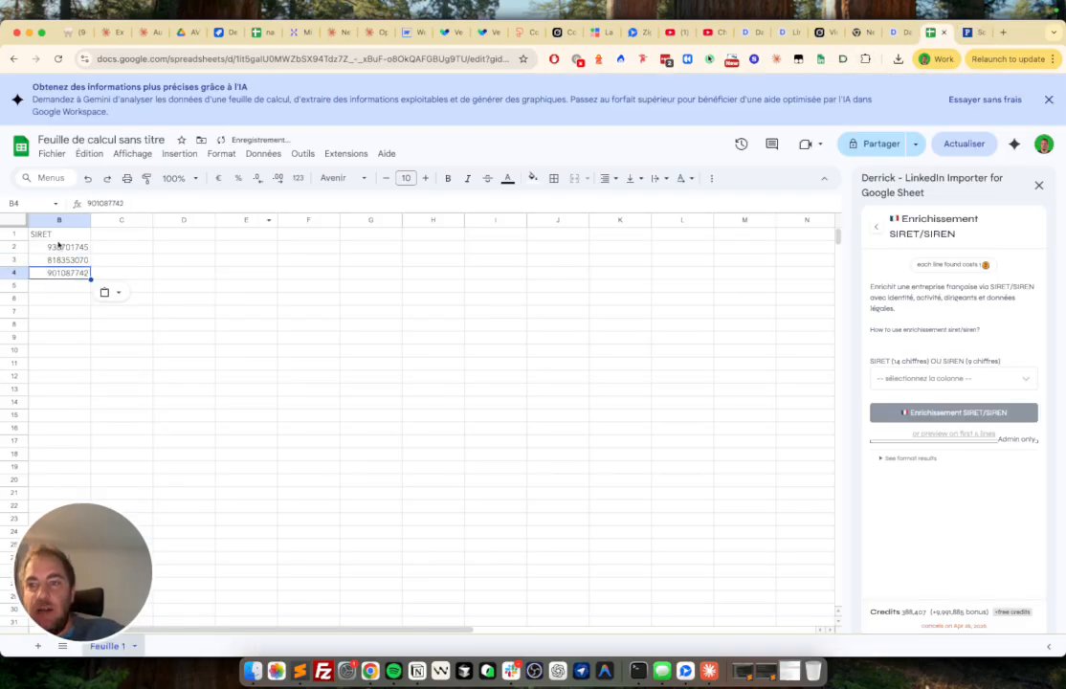
left_click(59, 220)
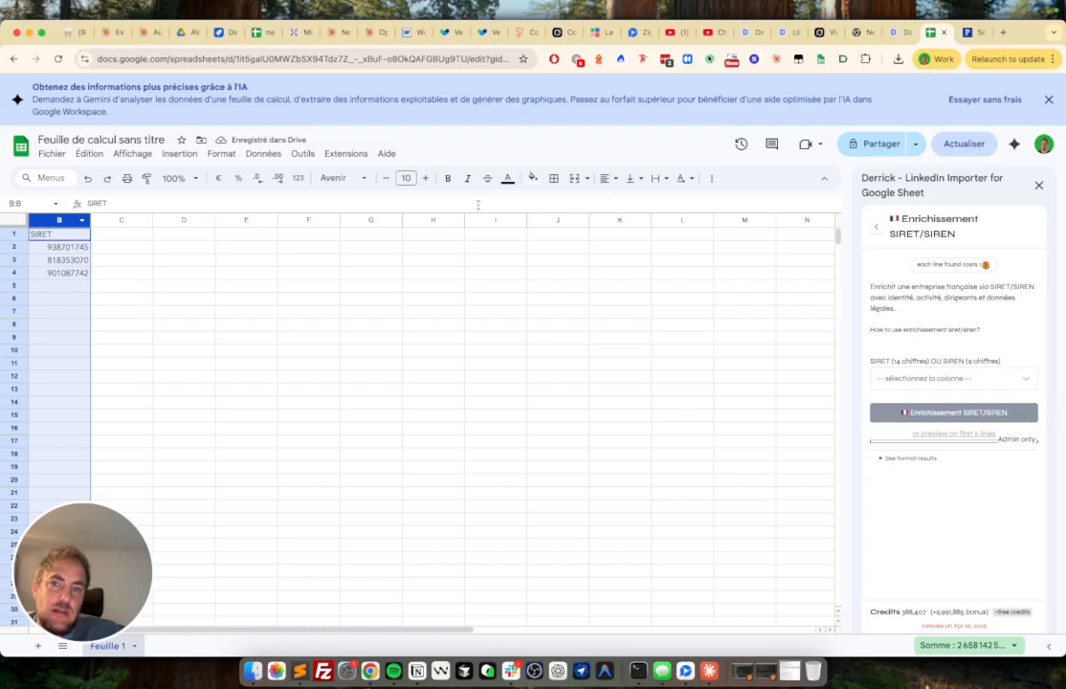
double_click(70, 235)
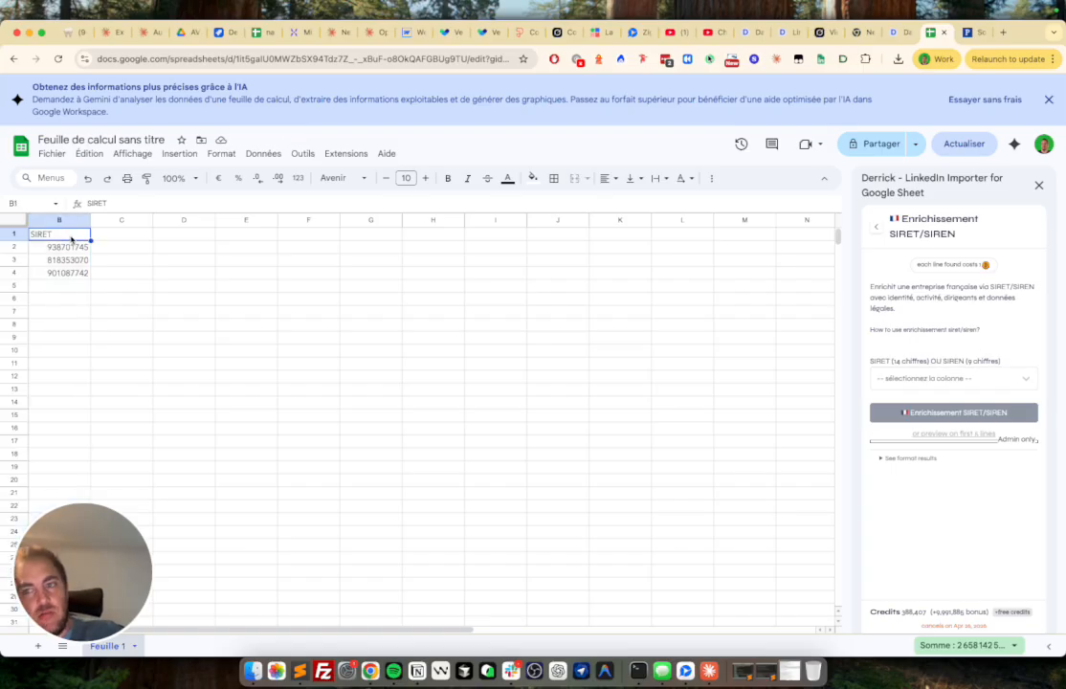
key("BackSpace")
type("breufbduiaz")
key("Return")
- Left-align the SIREN numbers in column B
left_click(41, 221)
left_click_drag(65, 249, 66, 339)
left_click(70, 221)
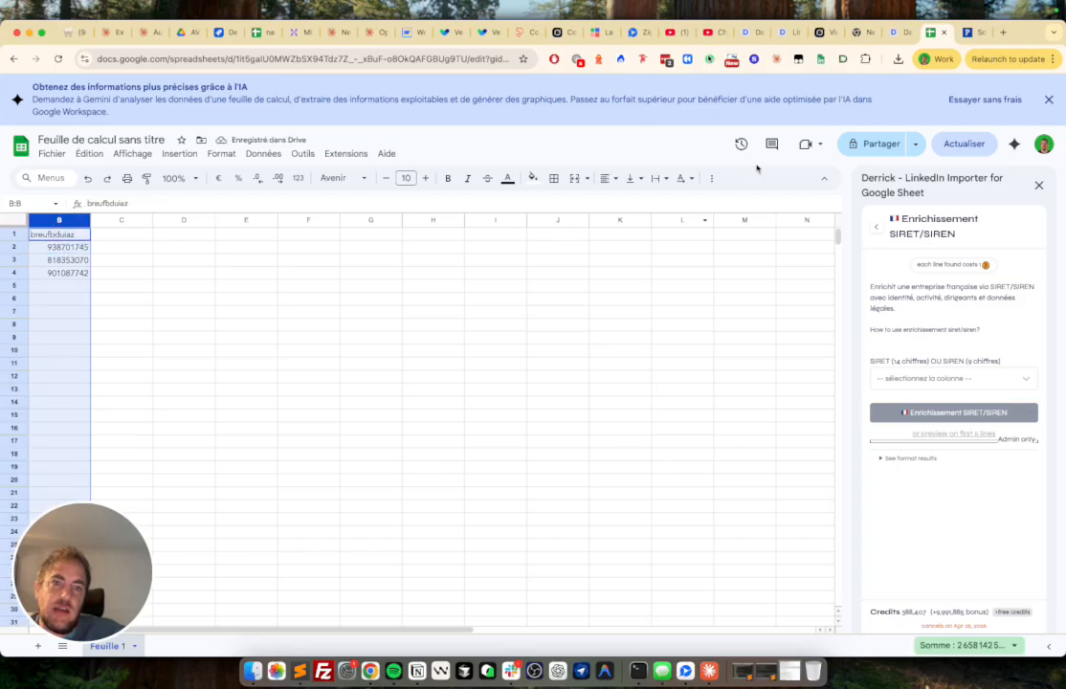
left_click(606, 180)
left_click(607, 205)
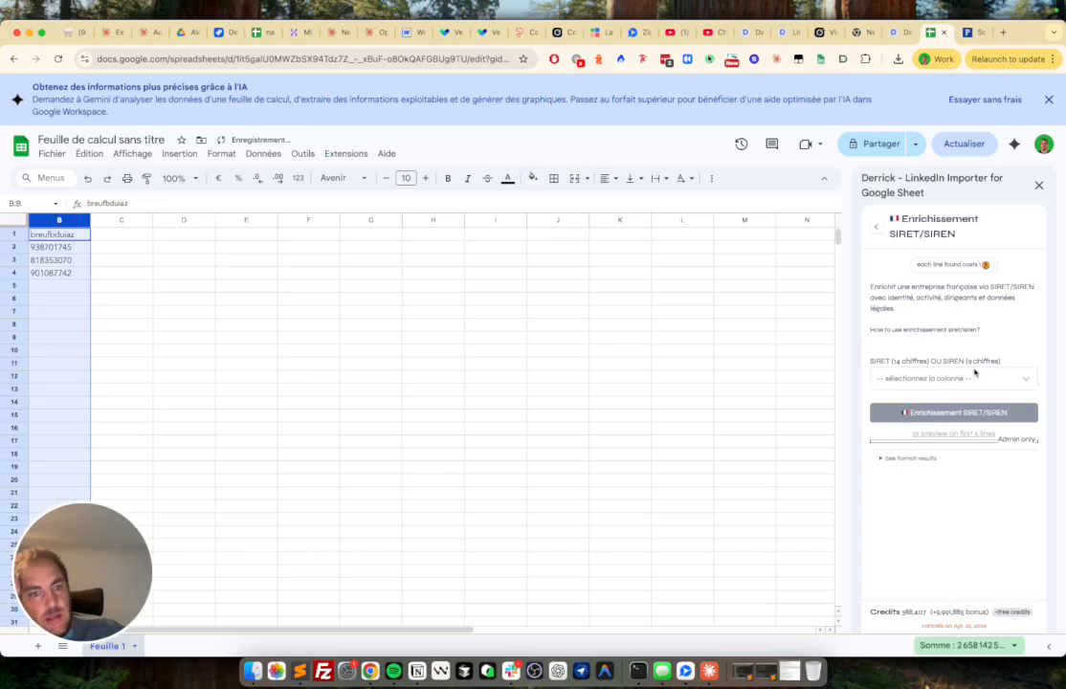
left_click(975, 374)
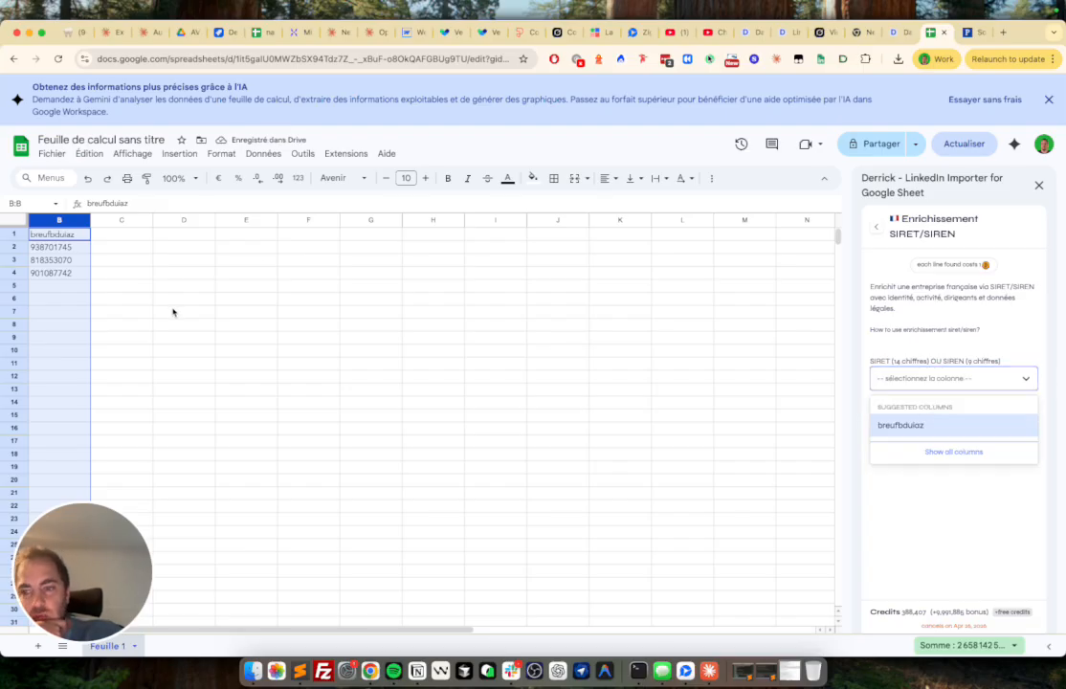
- Add the headers 'ndeuzn' in C1 and 'jfzide' in D1
left_click(129, 235)
type("ndeuzn")
key("Tab")
type("fzide")
key("Tab")
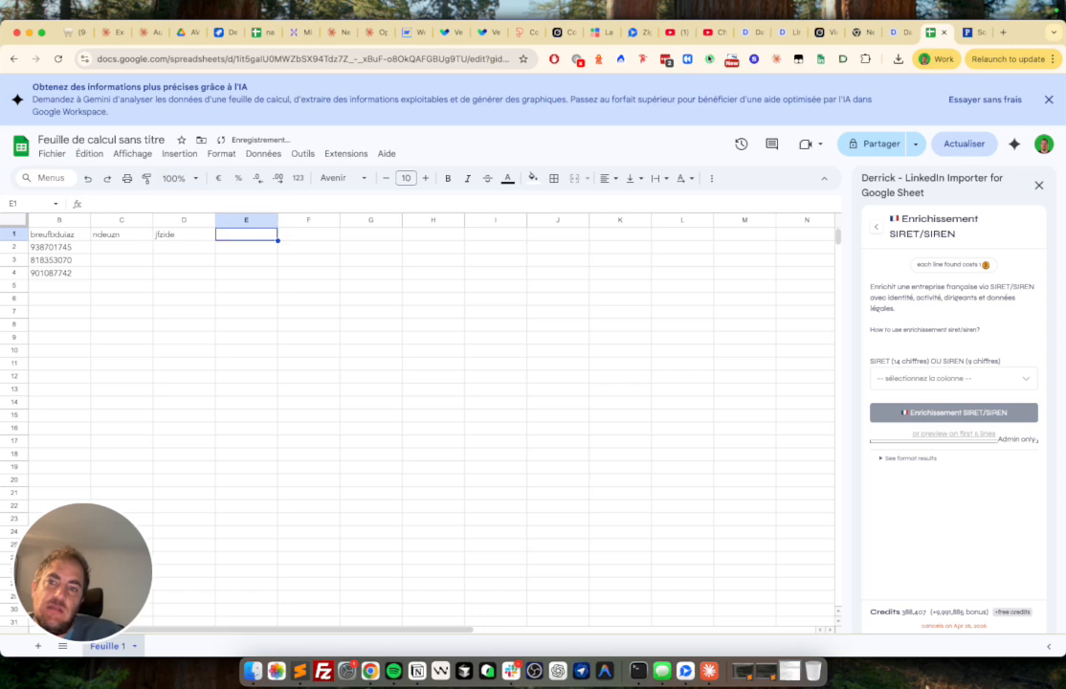
left_click(947, 378)
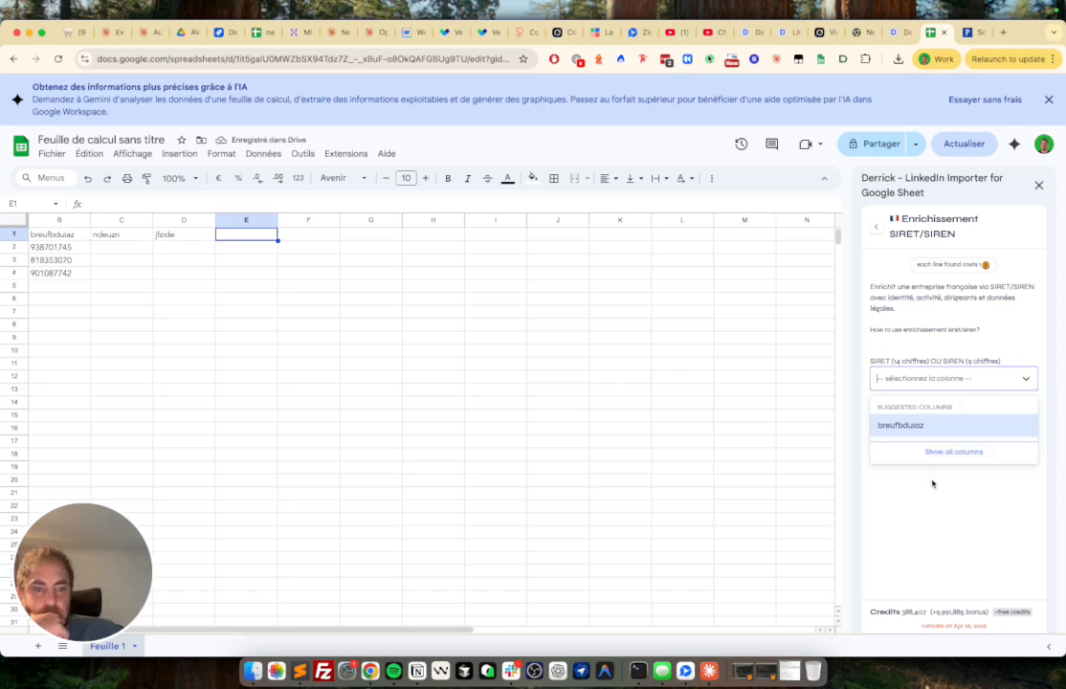
- Fill C2:C4 with 'dza', 'da', 'da' and D2:D4 with 'dazd'
left_click(145, 248)
type("dza")
key("Tab")
type("dazd")
key("Return")
type("da")
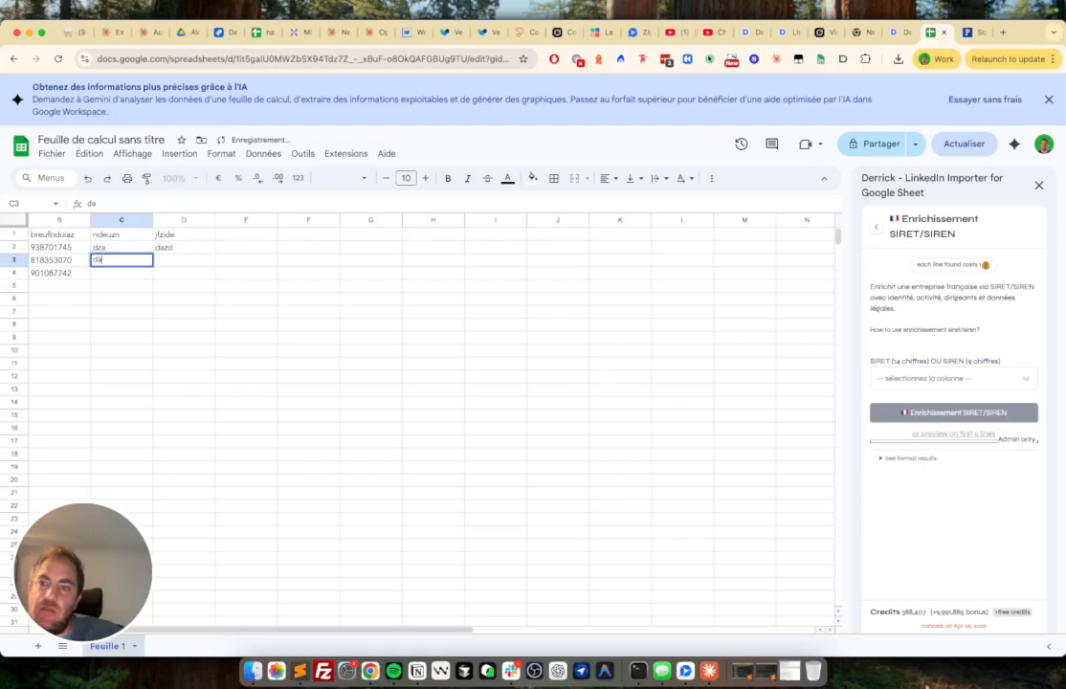
key("Tab")
type("dazd")
key("Return")
type("da")
key("Tab")
type("dazd")
- Toggle Show all columns in Derrick's column dropdown and select the SIRENs in column B
left_click(921, 375)
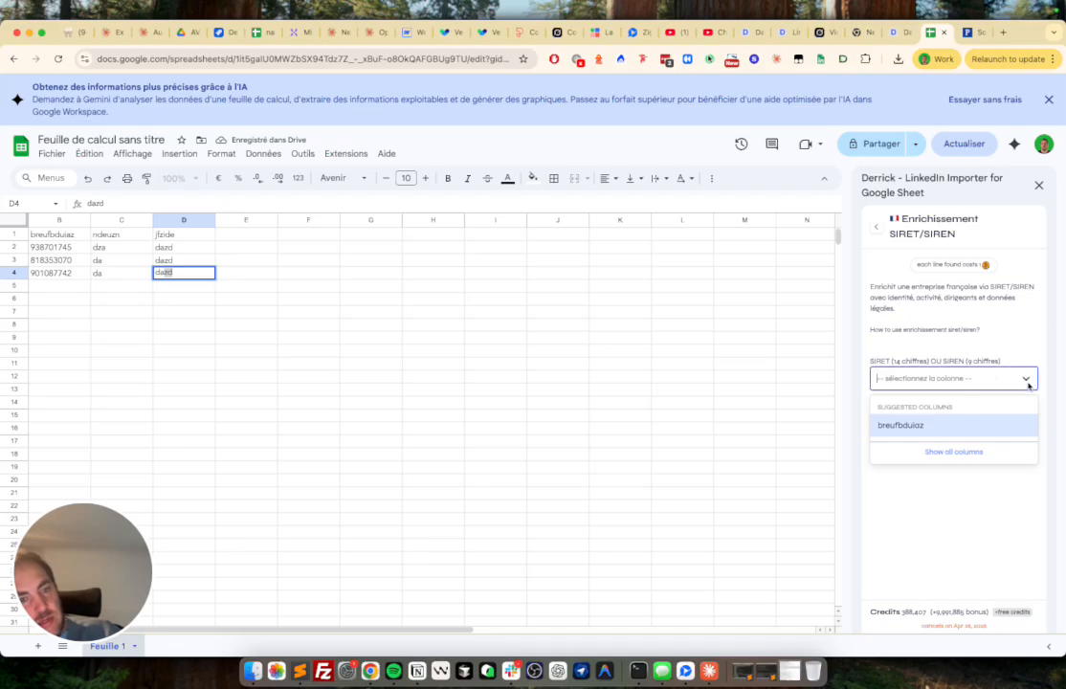
left_click(955, 454)
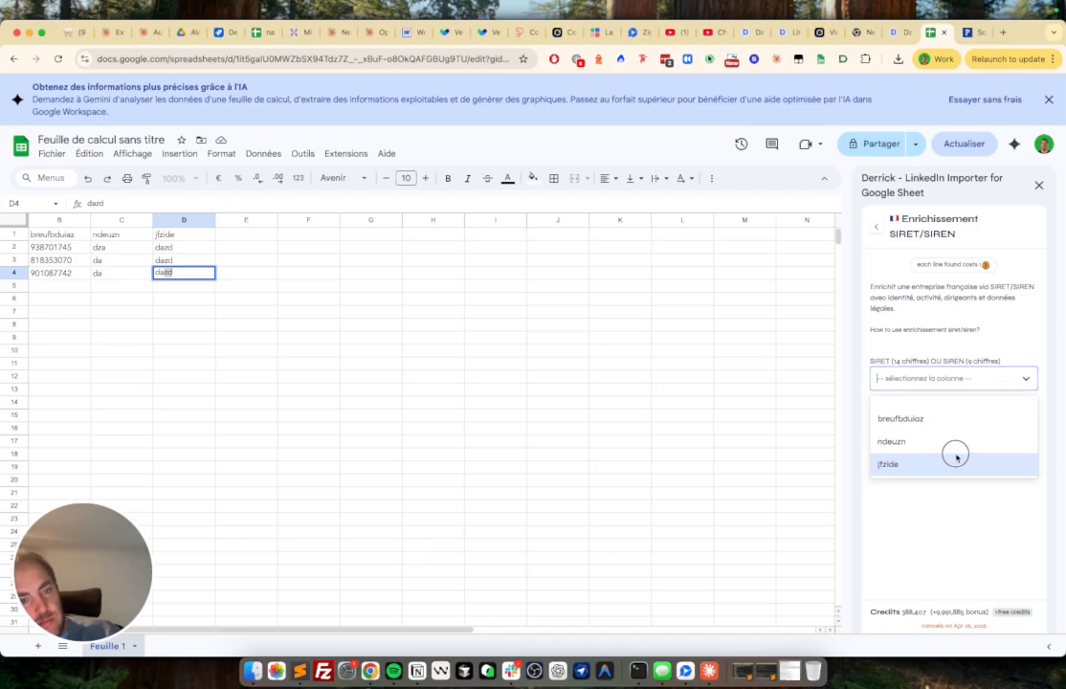
left_click(974, 382)
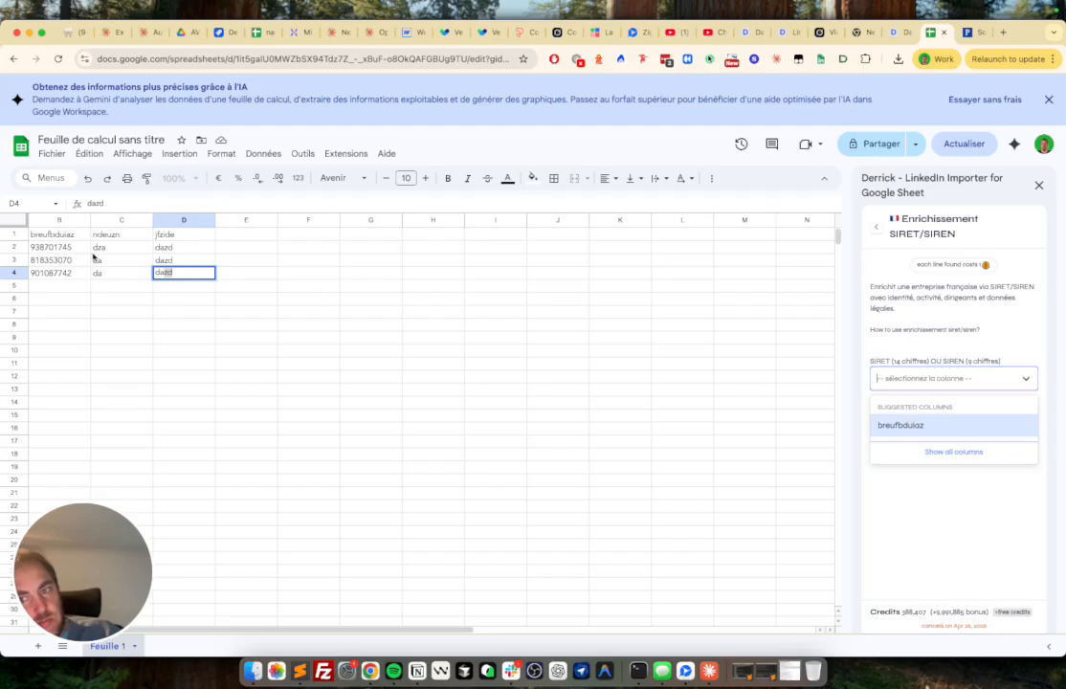
left_click_drag(75, 247, 84, 285)
left_click(885, 377)
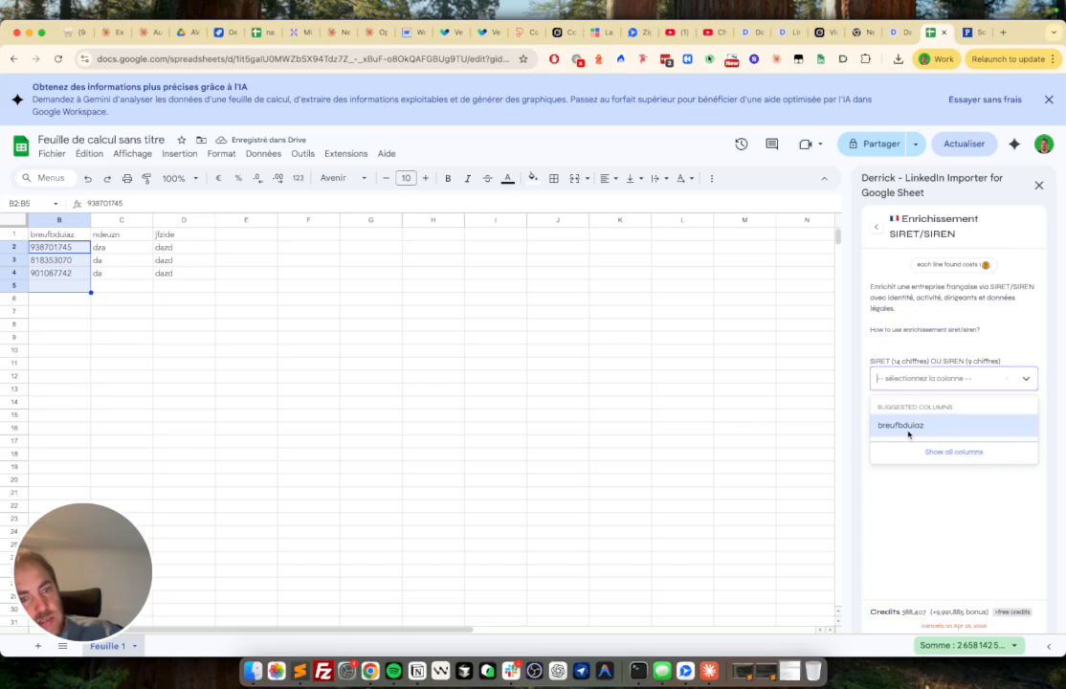
- Choose breufbduiaz as the SIREN column and run the SIRET/SIREN enrichment on three rows
left_click(124, 247)
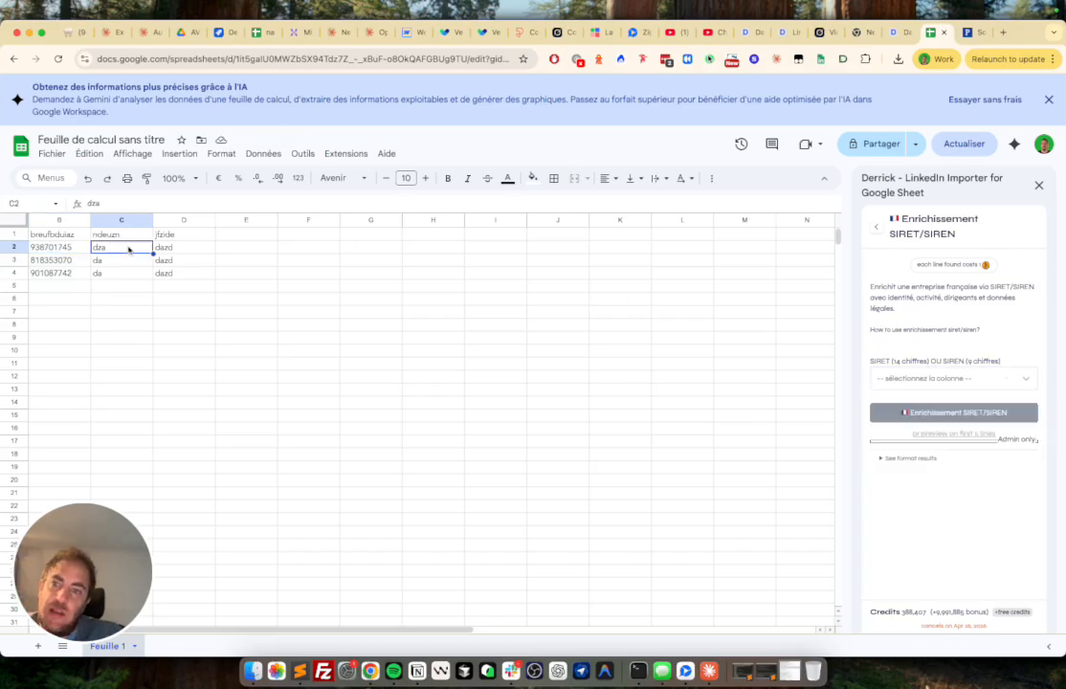
left_click(930, 387)
left_click(924, 424)
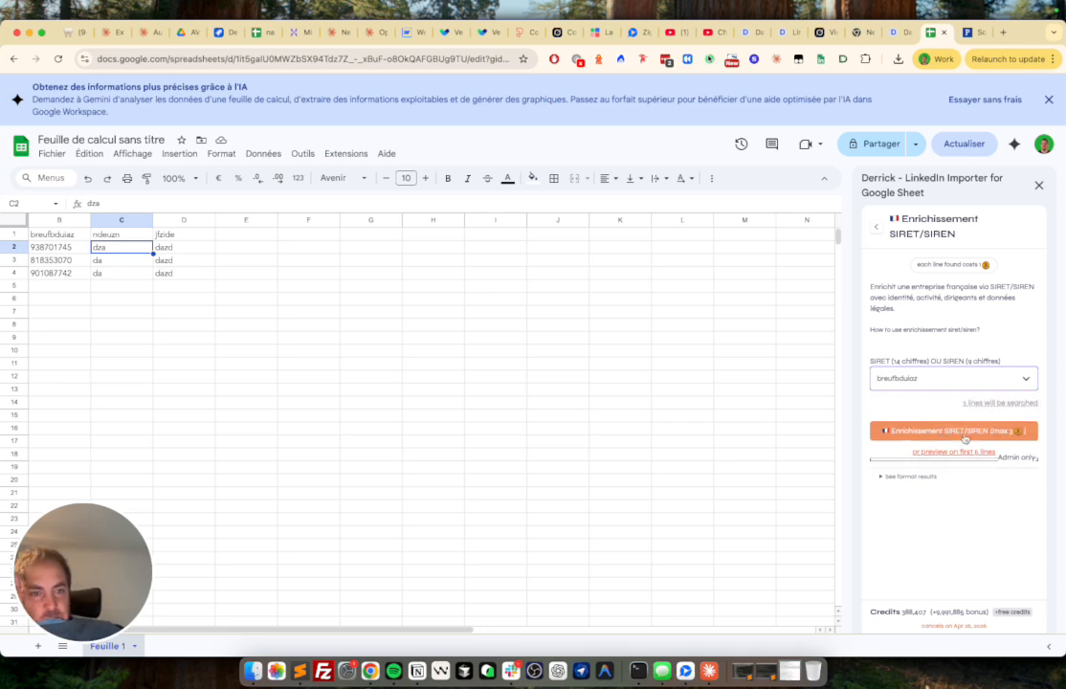
left_click(942, 432)
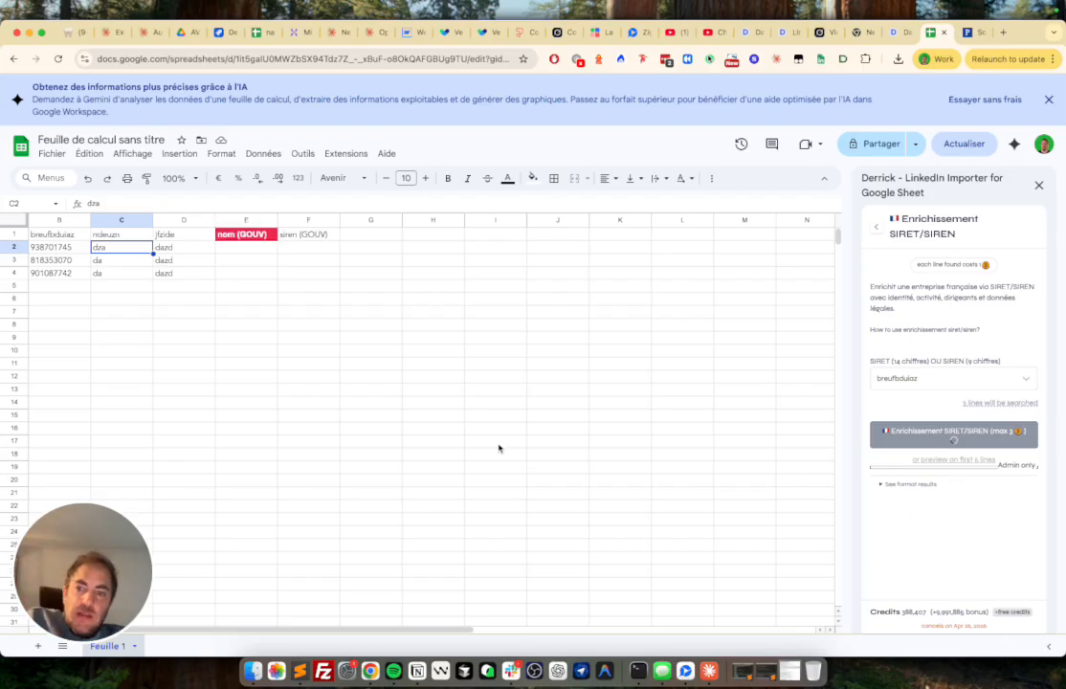
left_click(245, 235)
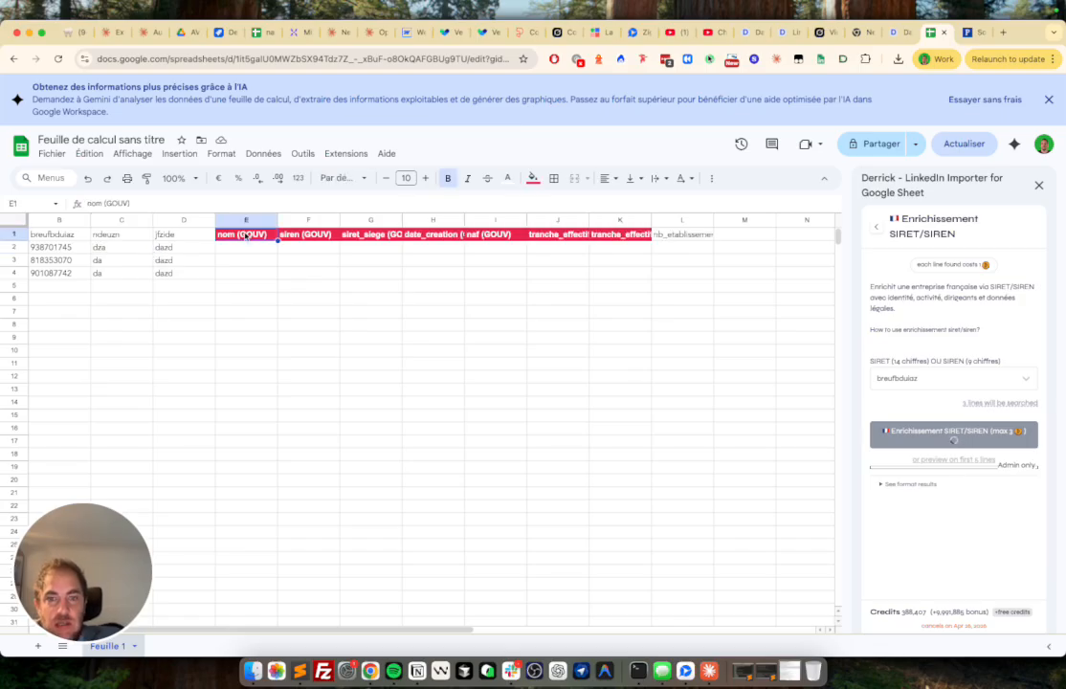
key("Left")
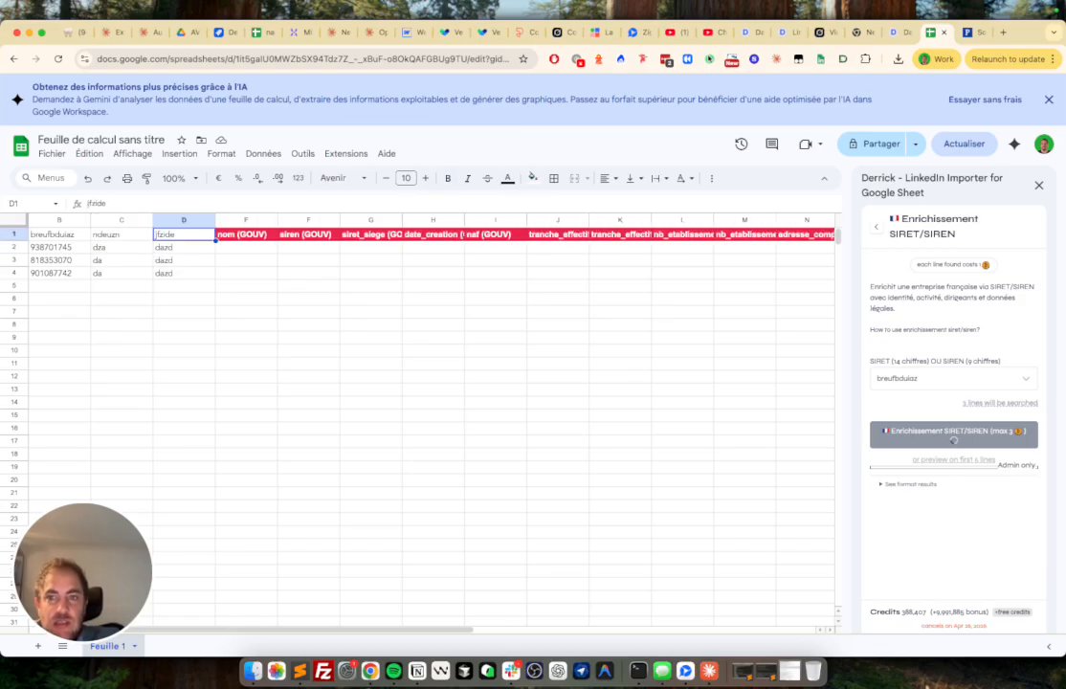
left_click(228, 262)
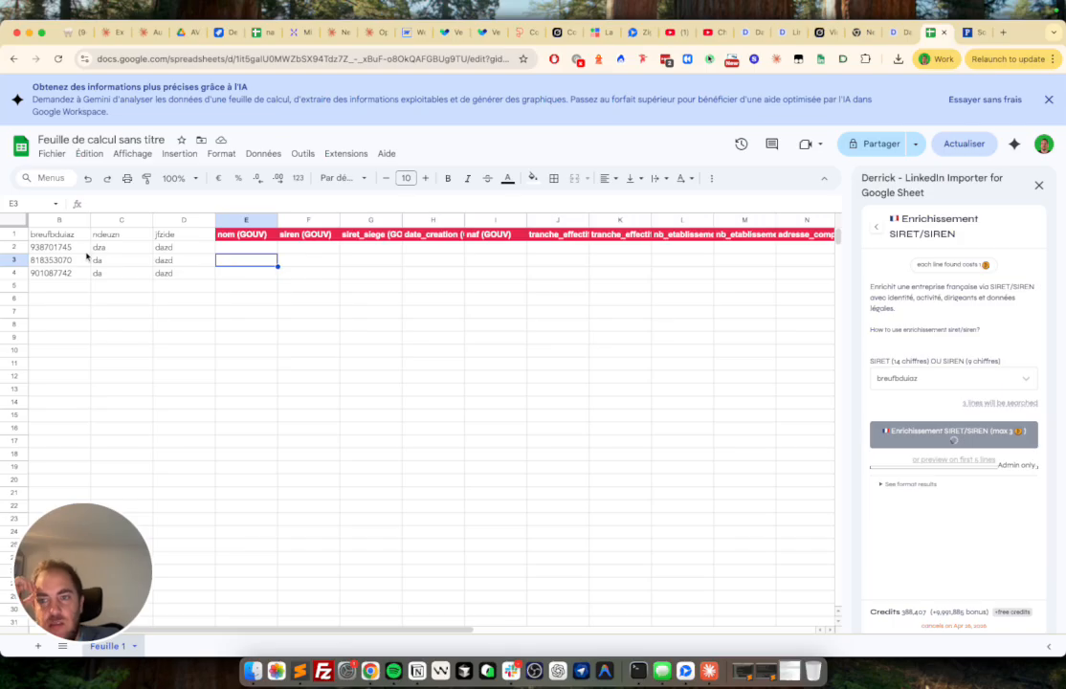
- Select E2 and scroll across the new GOUV columns while the enrichment processes
left_click(239, 250)
scroll(271, 254, "right", 10)
scroll(273, 255, "left", 8)
scroll(271, 254, "left", 4)
scroll(271, 254, "right", 1)
scroll(272, 254, "left", 1)
scroll(271, 254, "right", 5)
scroll(272, 255, "left", 5)
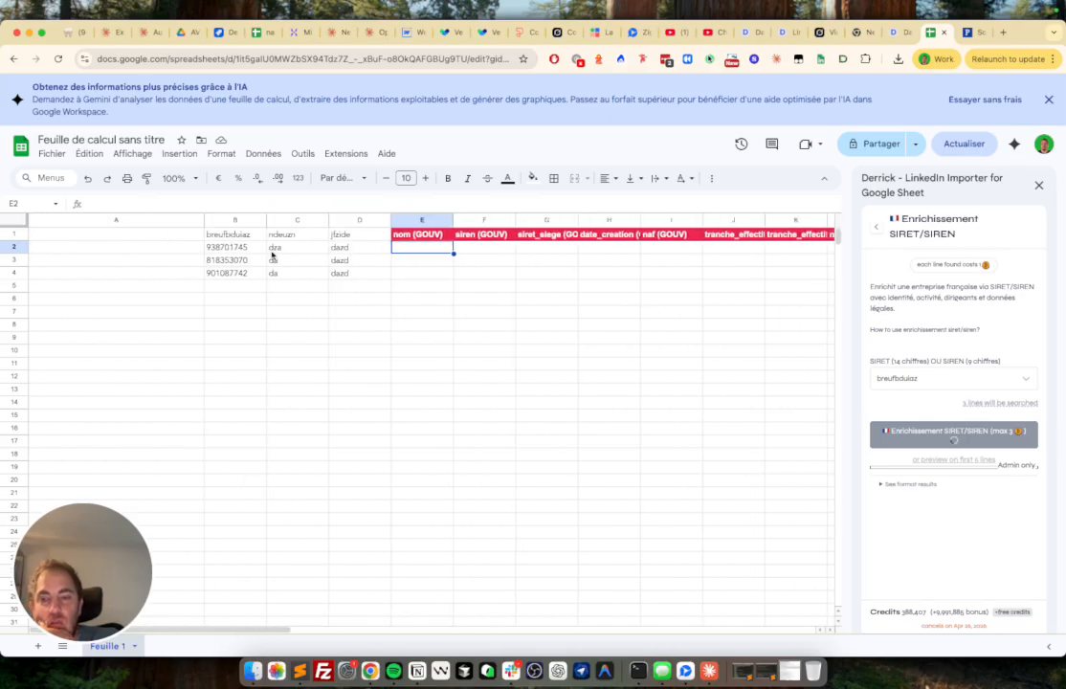
scroll(239, 247, "right", 2)
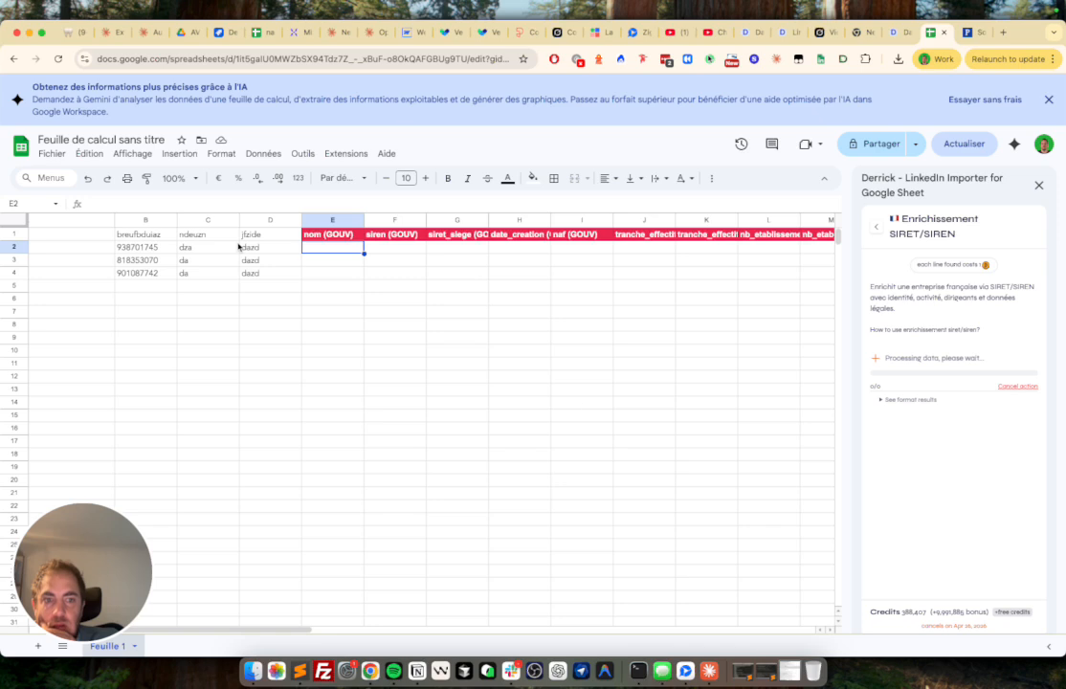
- Expand See format results to review the fields the enrichment returns
left_click(891, 399)
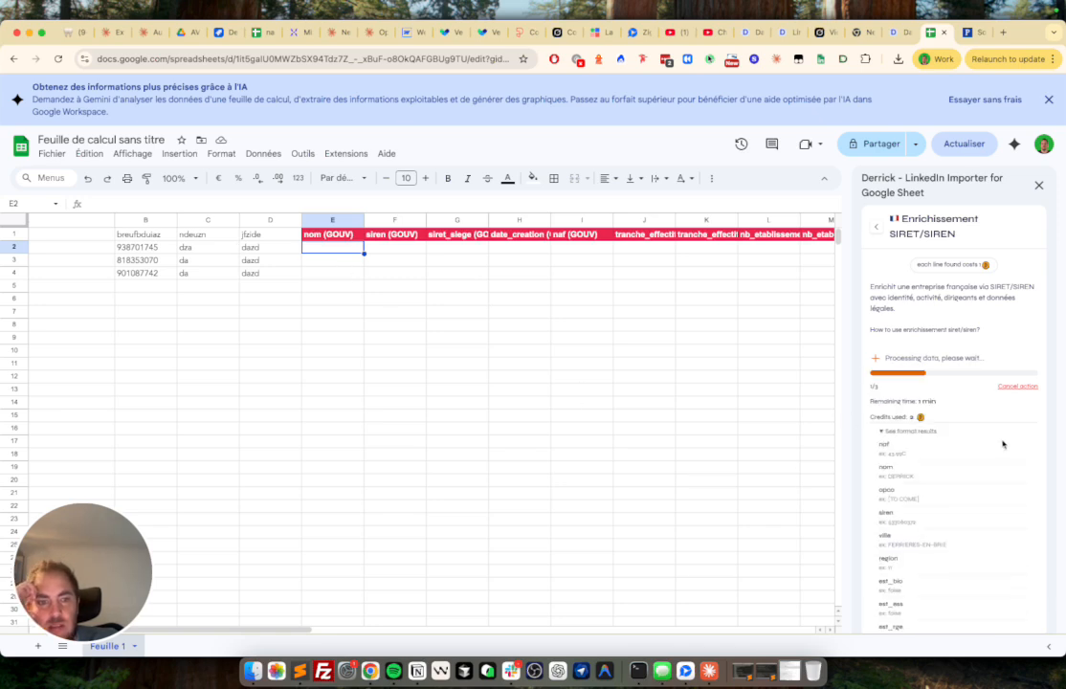
scroll(1001, 444, "down", 5)
scroll(1002, 443, "down", 3)
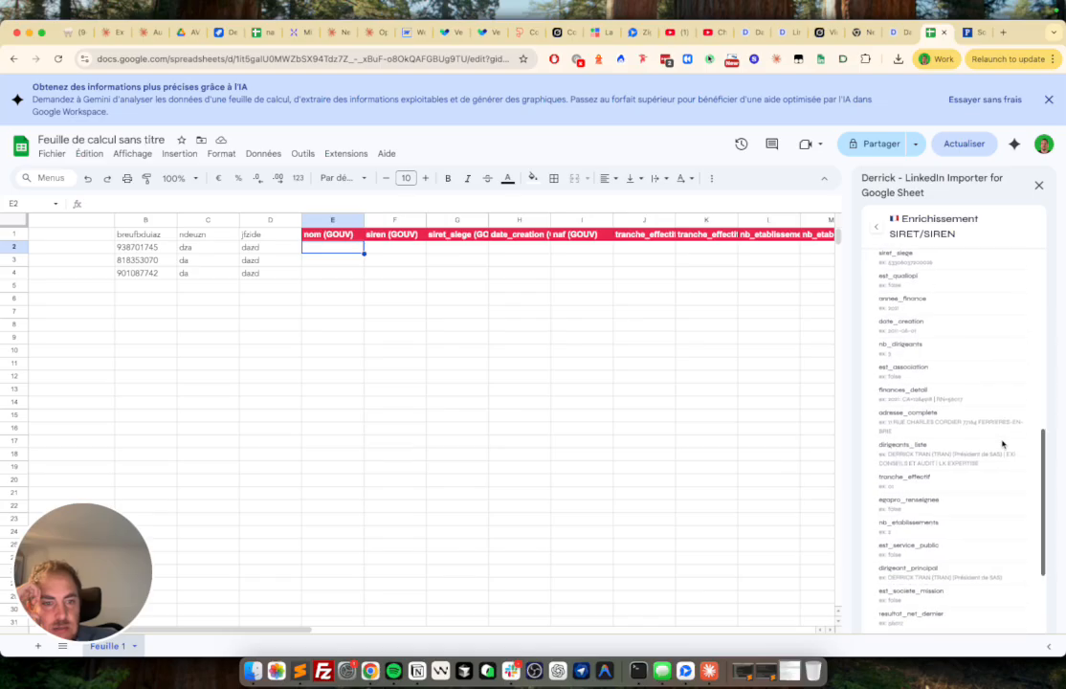
scroll(995, 436, "up", 6)
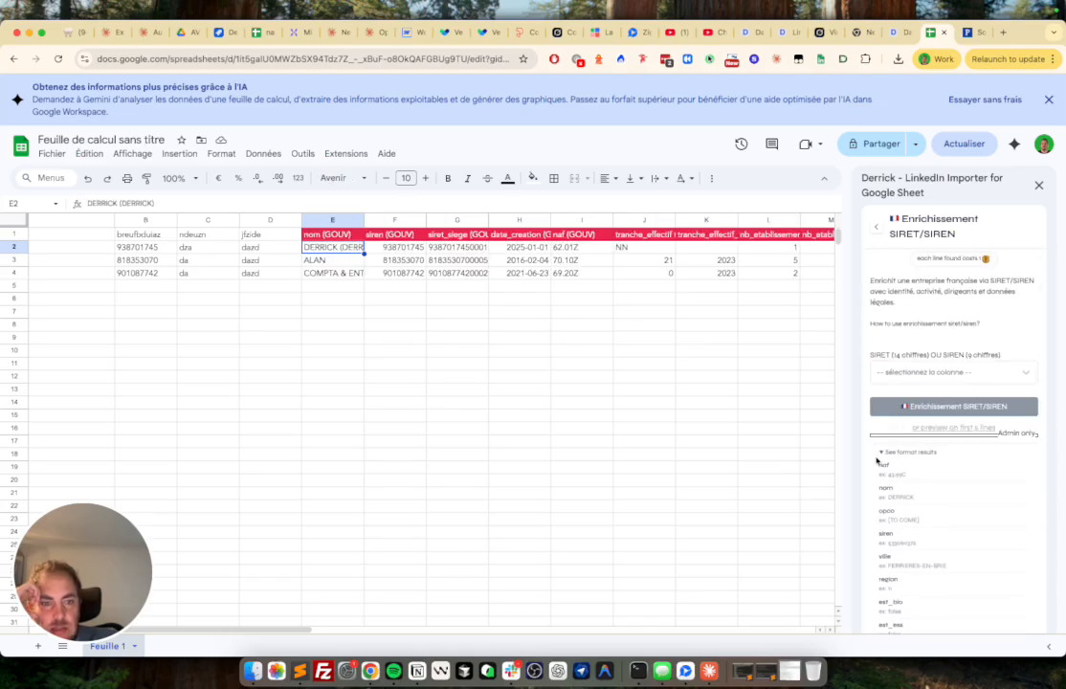
- Collapse the returned-fields list and widen column E to show the company names
left_click(882, 455)
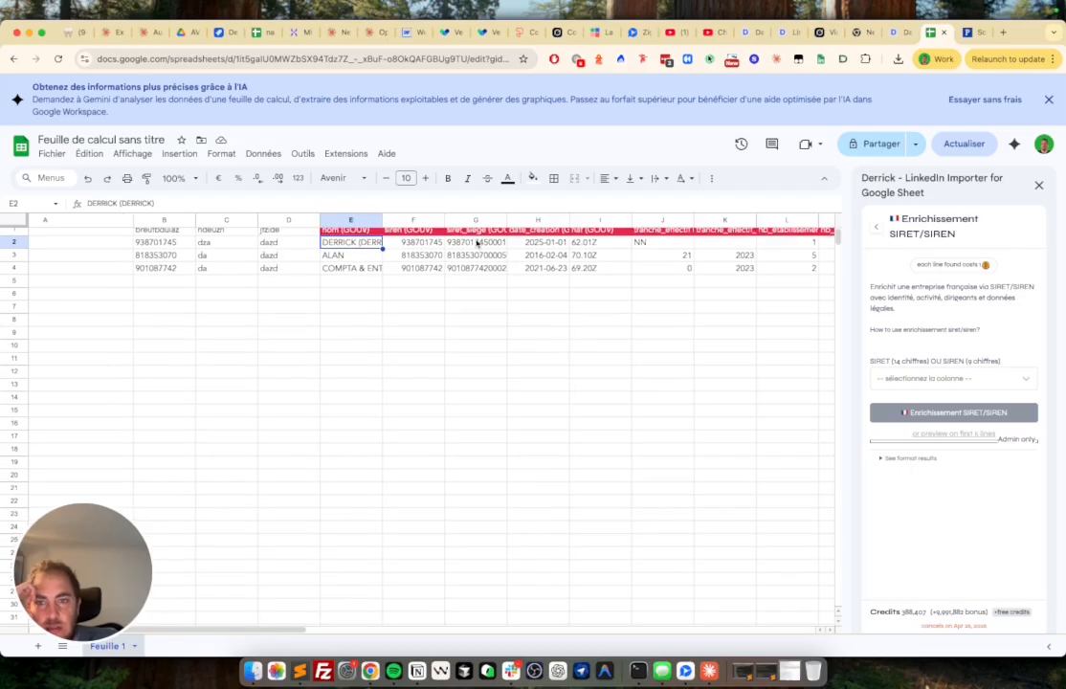
left_click_drag(376, 220, 405, 220)
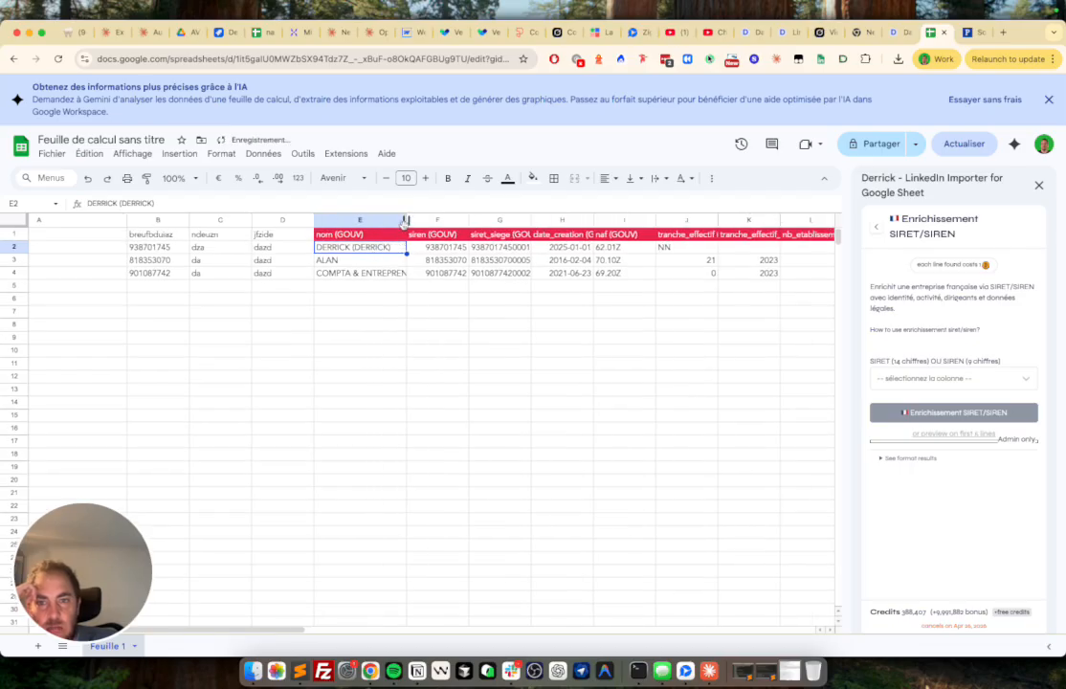
left_click(387, 275)
- Step through rows 3–4's enriched values, from staff-size year to full address and region
key("Right")
key("Right")
key("Right")
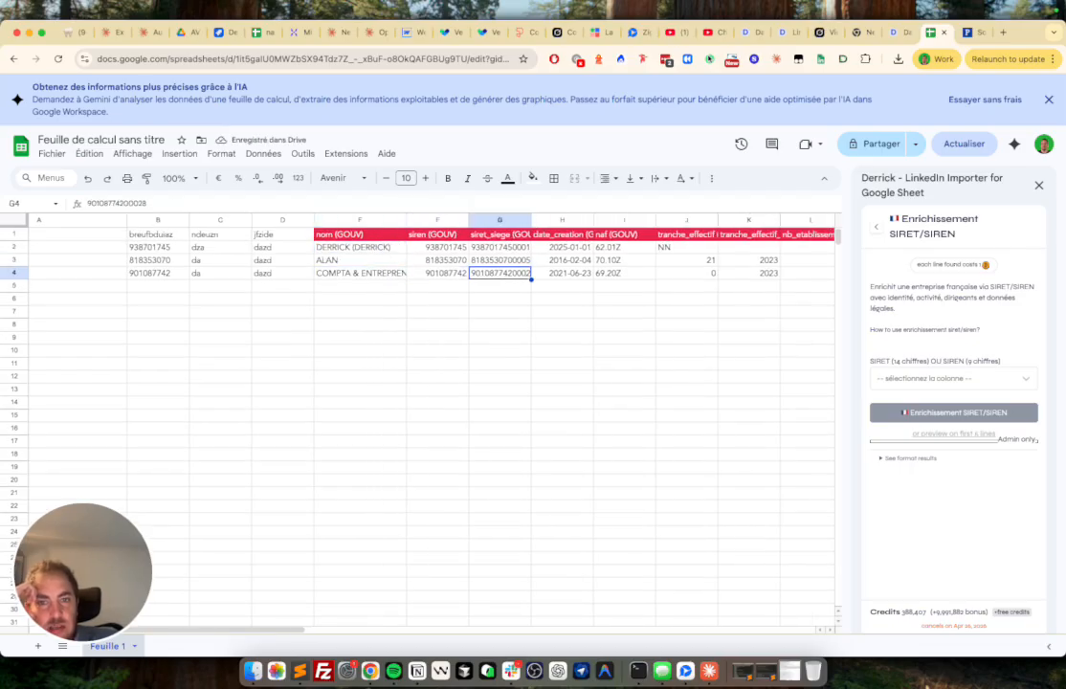
key("Right")
key("Right")
key("Right")
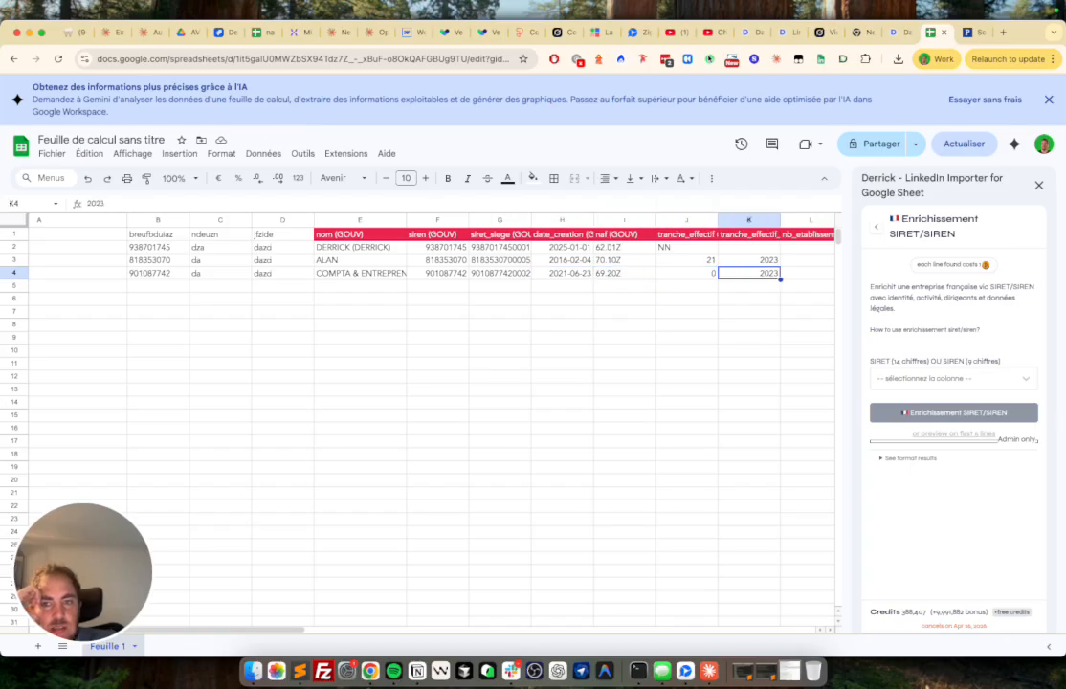
key("Up")
key("Right")
key("Left")
key("Left")
key("Up")
key("Down")
key("Right")
key("Right")
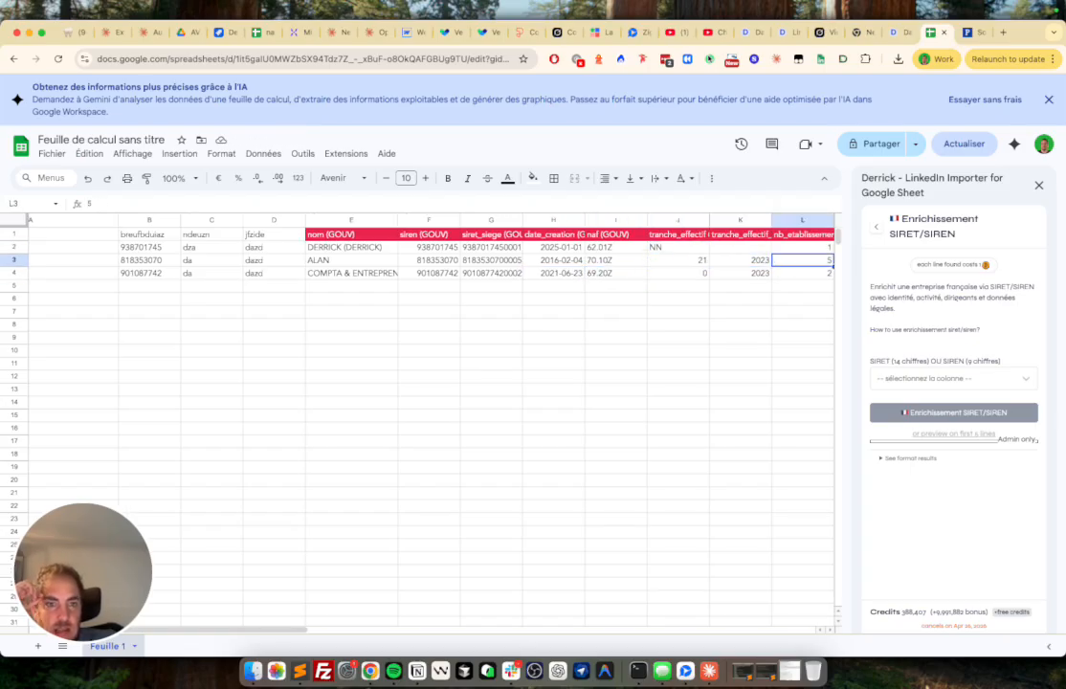
key("Right")
key("Right")
key("Left")
key("Right")
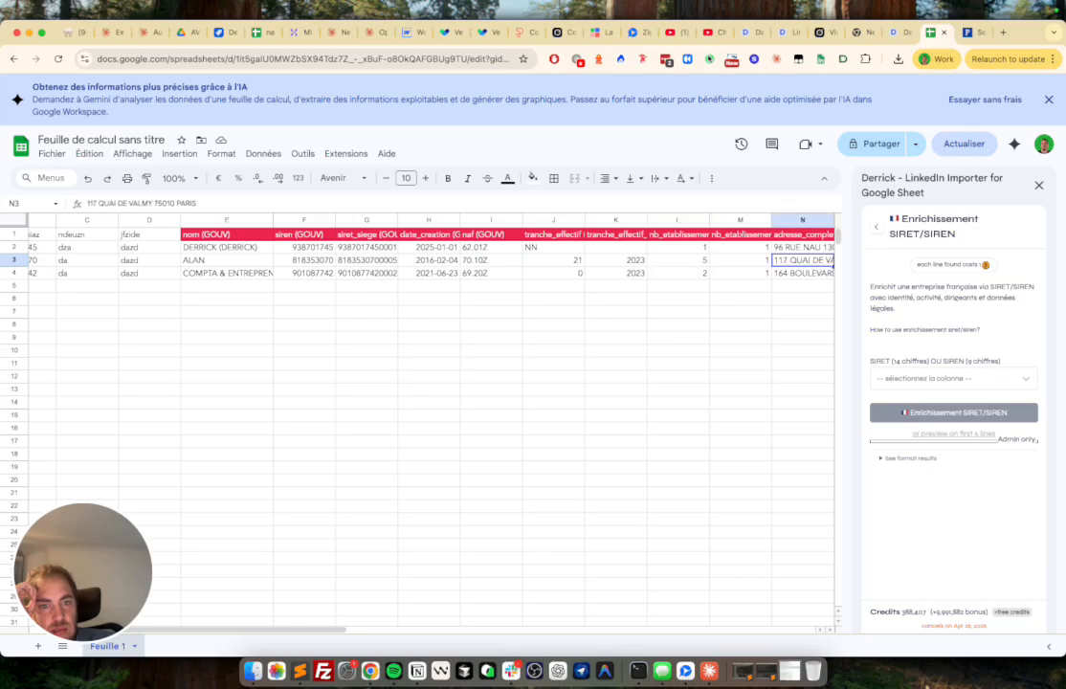
key("Right")
key("Right")
key("Right")
key("Right")
key("Left")
key("Right")
key("Right")
key("Right")
key("Right")
key("Right")
key("Right")
key("Right")
key("Right")
key("Right")
key("Right")
key("Right")
key("Right")
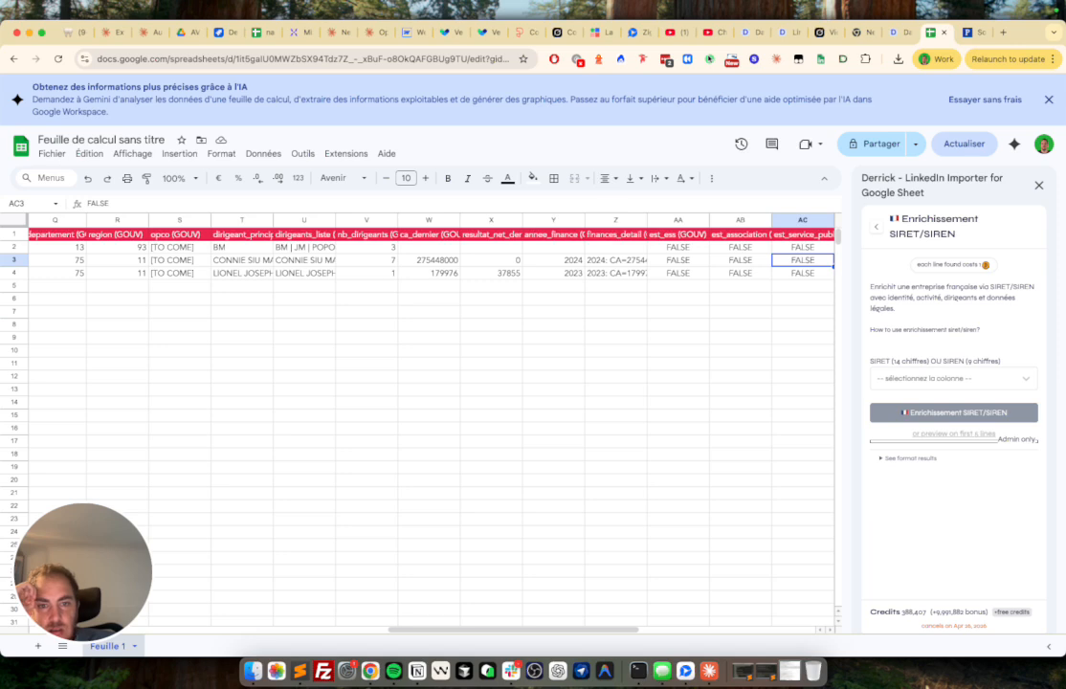
- Open Z3 and Z4 to read their full finances details
key("Left")
key("Left")
key("Left")
double_click(615, 260)
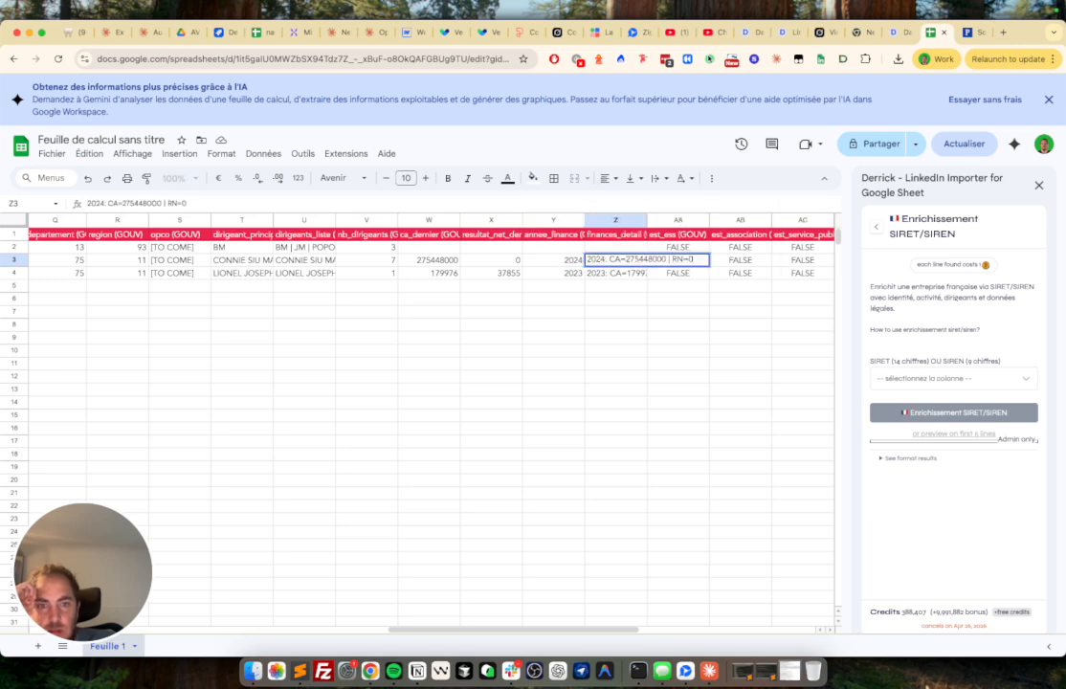
double_click(616, 272)
key("Return")
- Check the TRUE/FALSE flag columns, est_rge and the found status, then return to A3
key("Up")
key("Up")
key("Right")
key("Right")
key("Right")
key("Right")
key("Right")
key("Right")
key("Right")
key("Right")
key("Right")
key("Right")
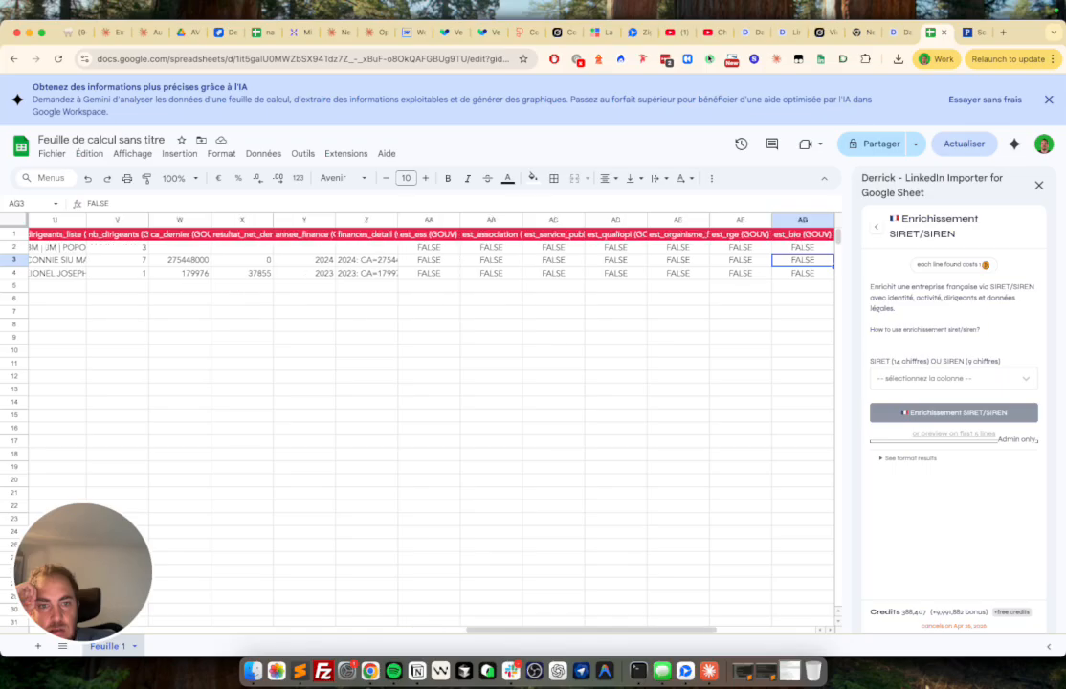
key("Left")
key("Left")
key("Left")
key("Left")
key("Up")
key("Up")
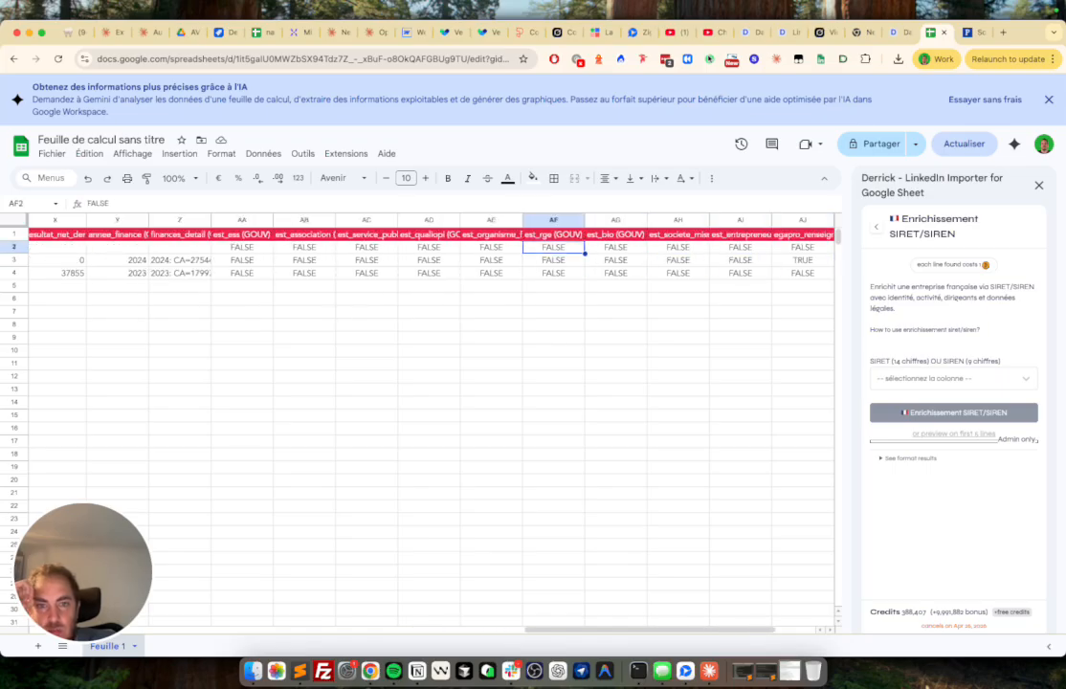
key("Down")
key("Down")
key("Down")
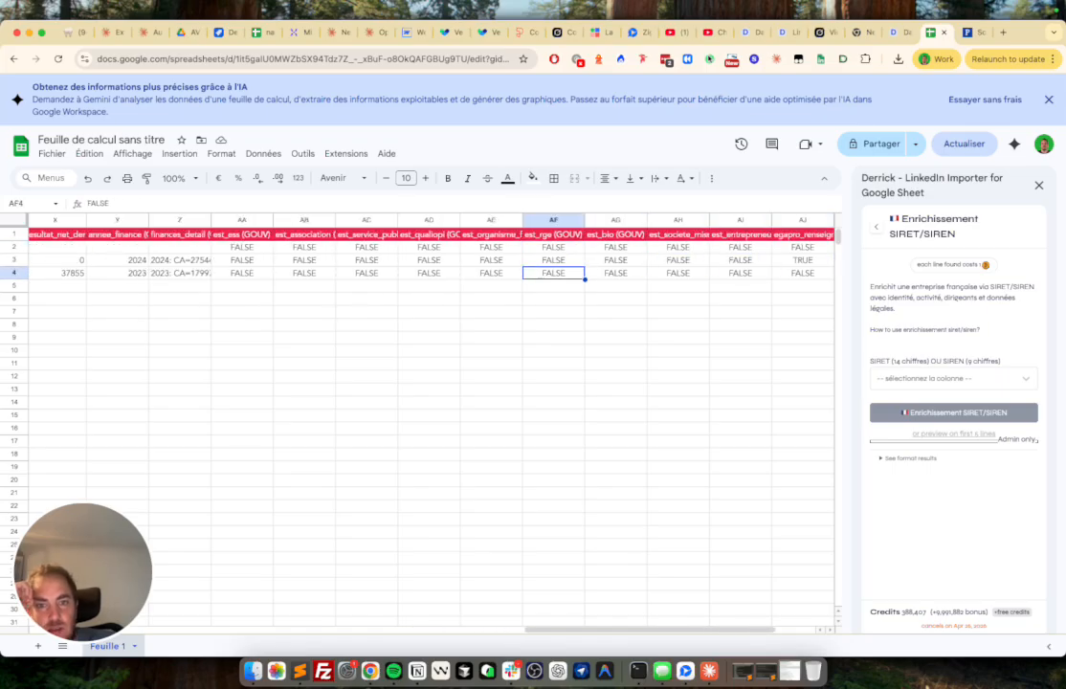
key("Left")
key("Left")
key("Right")
key("Right")
key("Right")
key("Right")
key("Right")
key("Right")
key("Right")
key("Right")
key("Left")
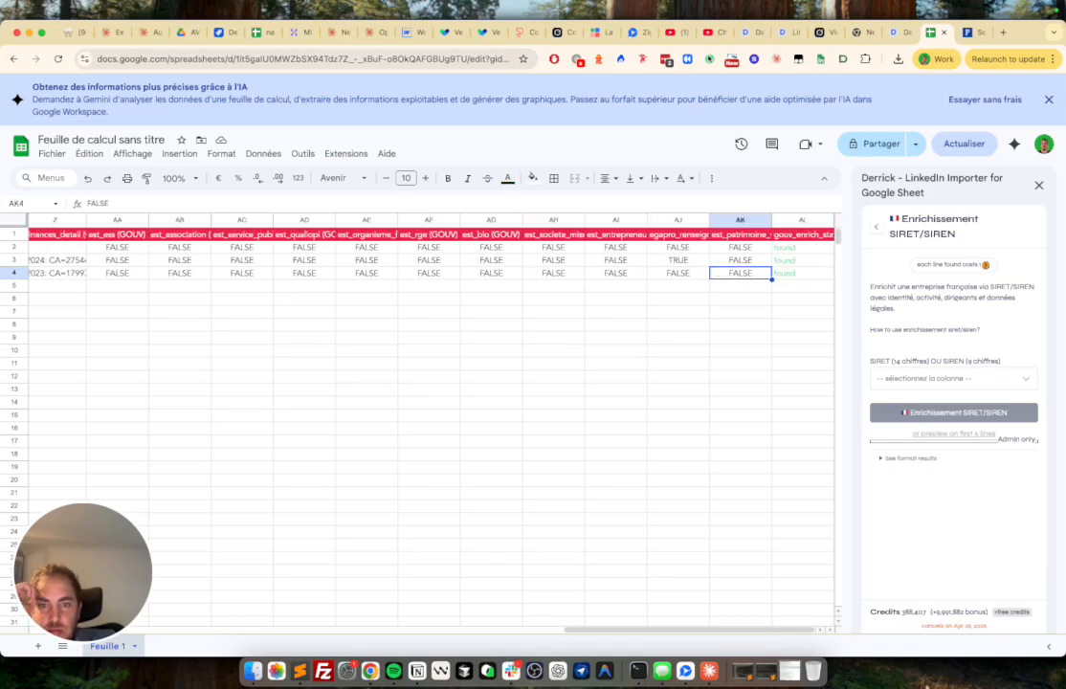
key("Left")
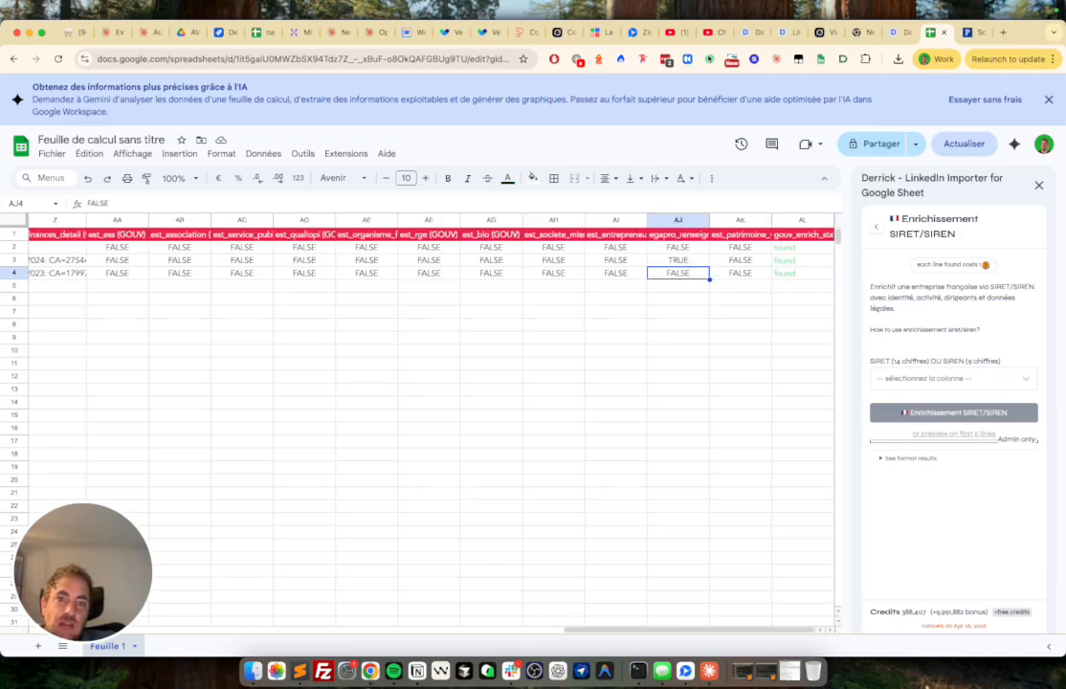
key("Up")
key("Home")
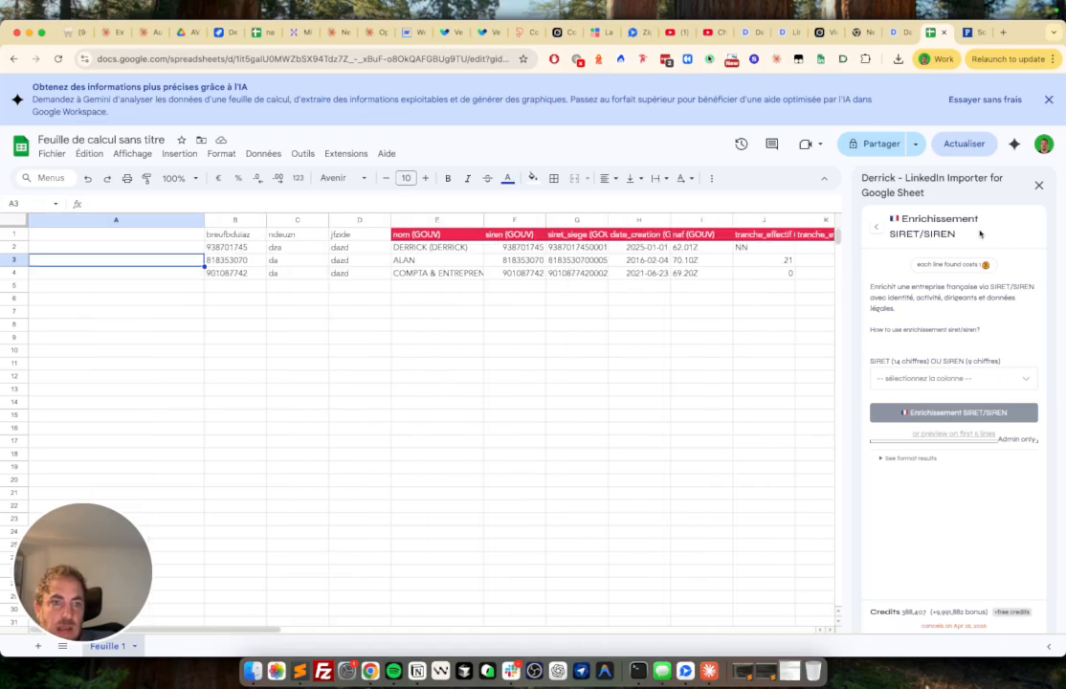
left_click_drag(974, 234, 876, 218)
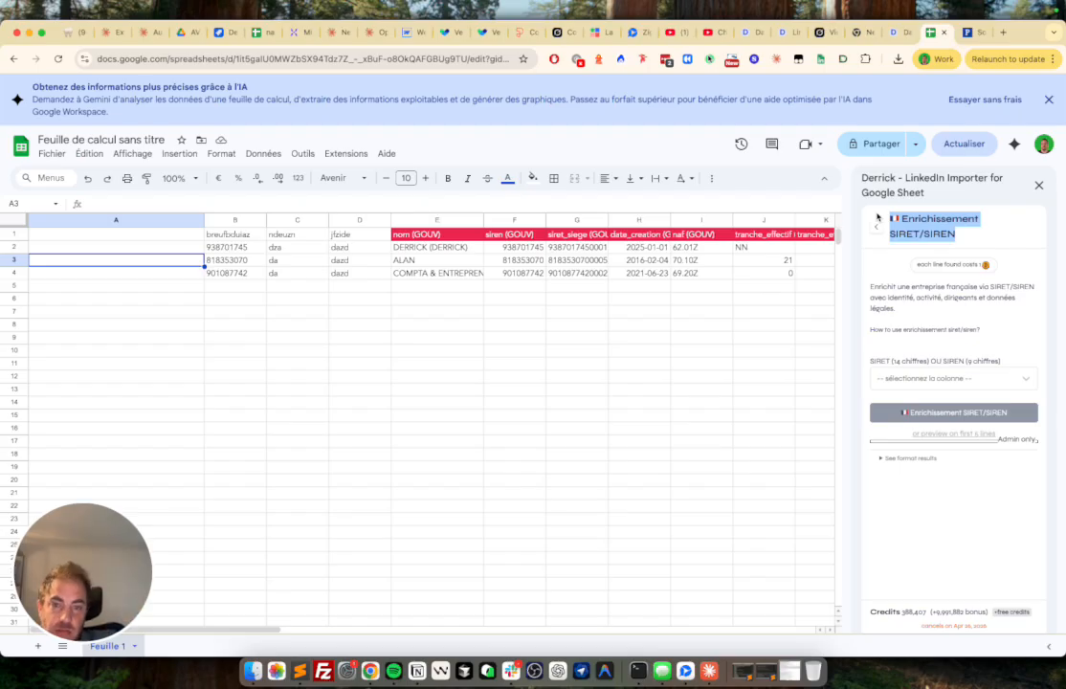
mouse_move(863, 5)
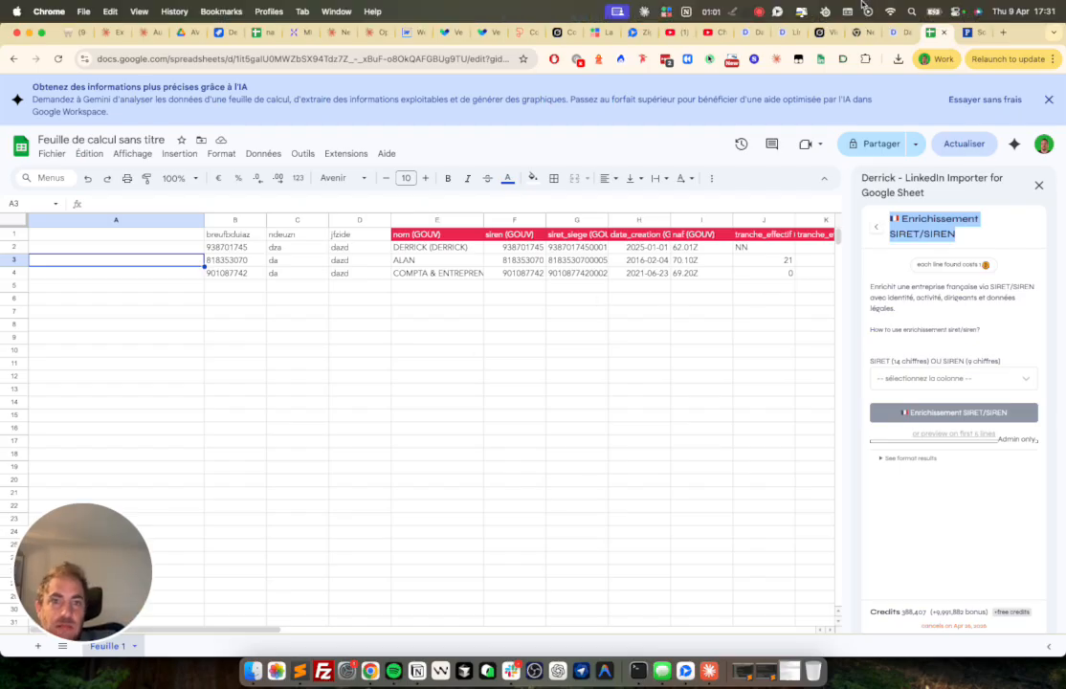